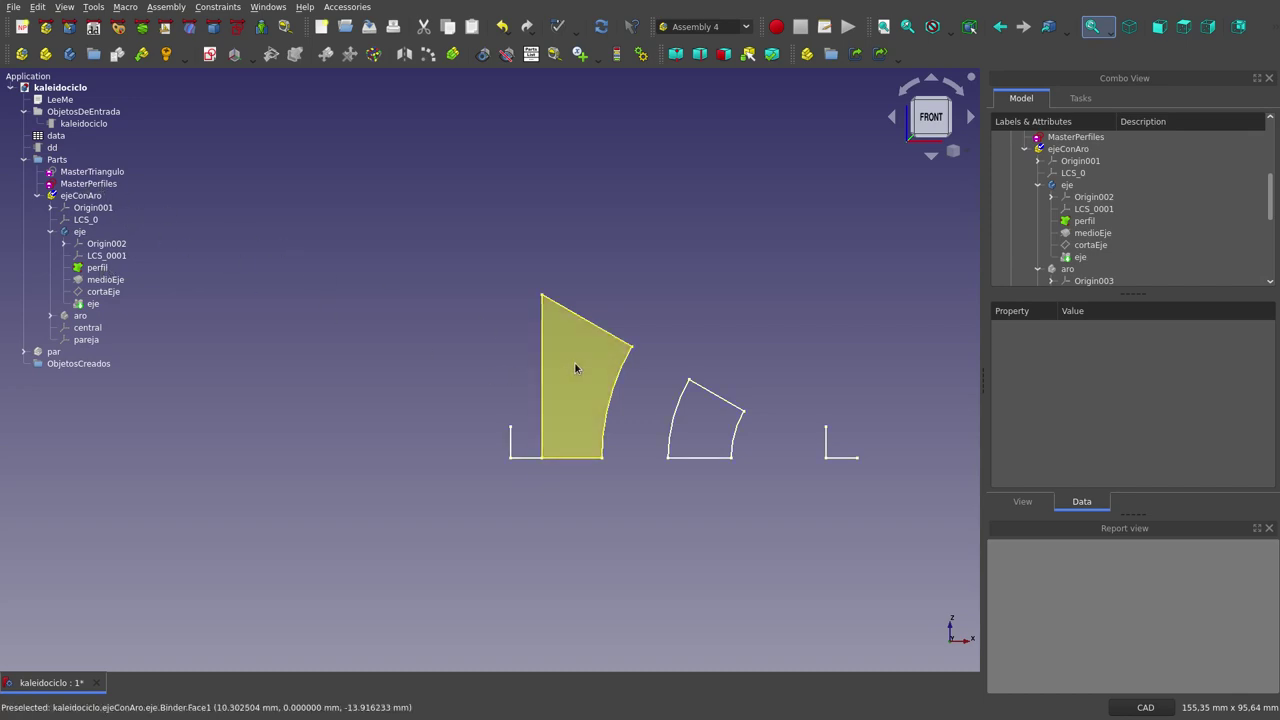
# Step: Show the medioEje revolved half-axle and orbit to inspect its top, underside and bottom hole
pyautogui.click(108, 280)
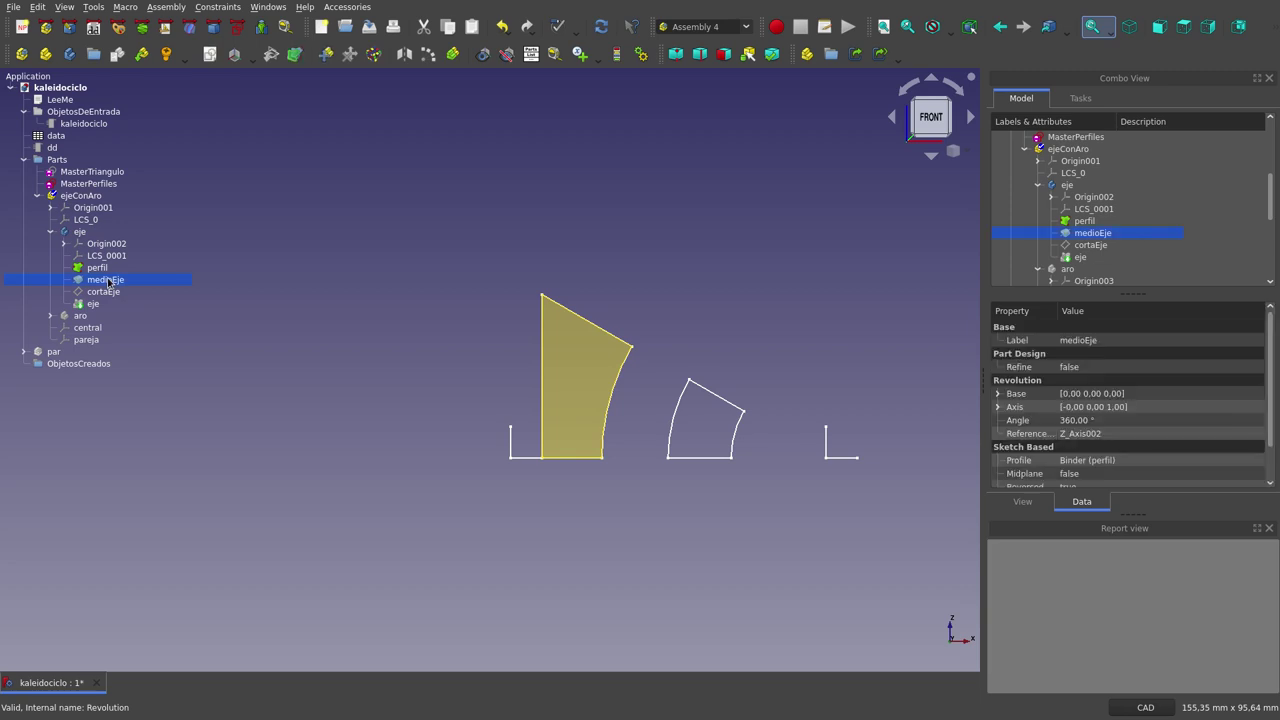
pyautogui.press('space')
pyautogui.click(418, 255)
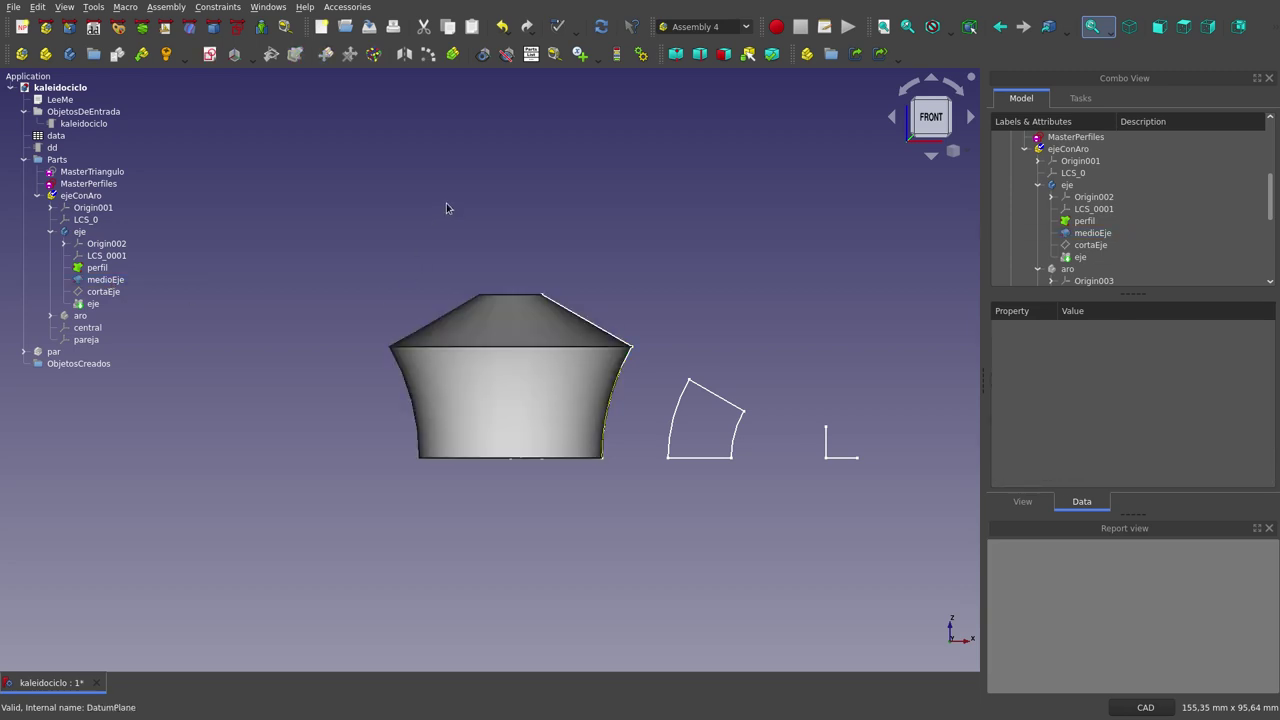
pyautogui.moveTo(446, 208); pyautogui.dragTo(451, 163, button='middle')
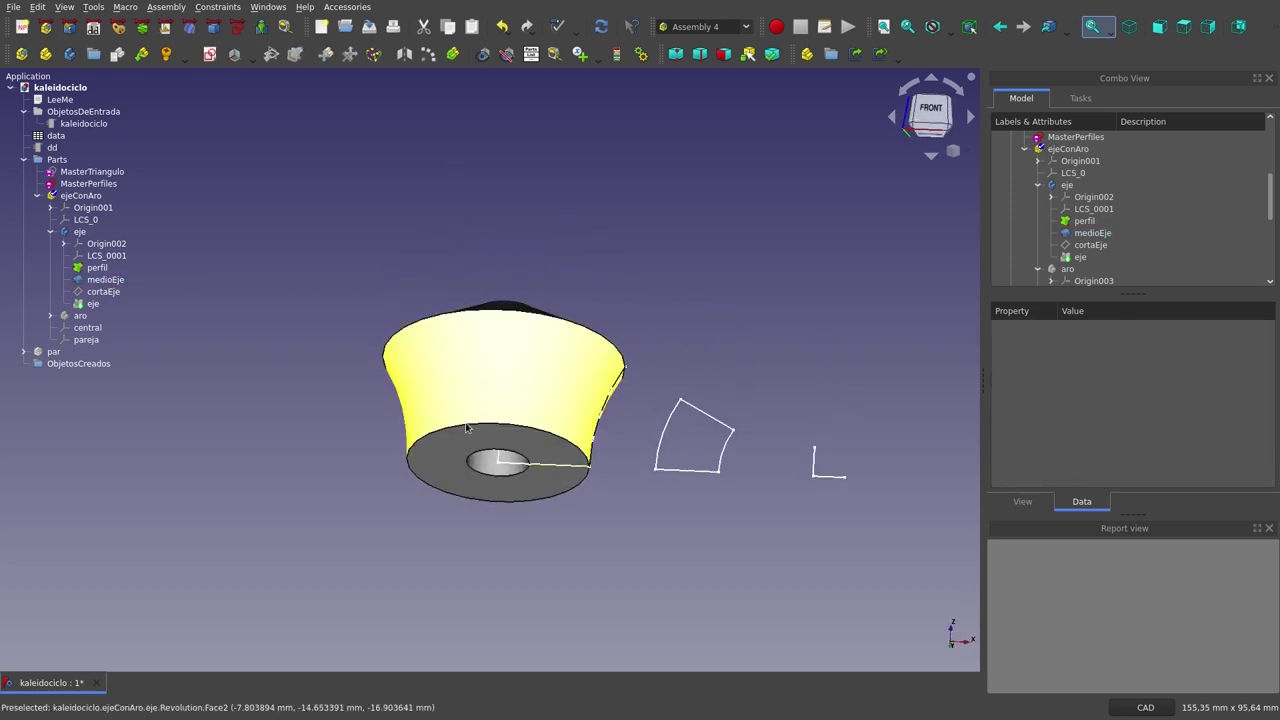
pyautogui.moveTo(529, 277); pyautogui.dragTo(525, 326, button='middle')
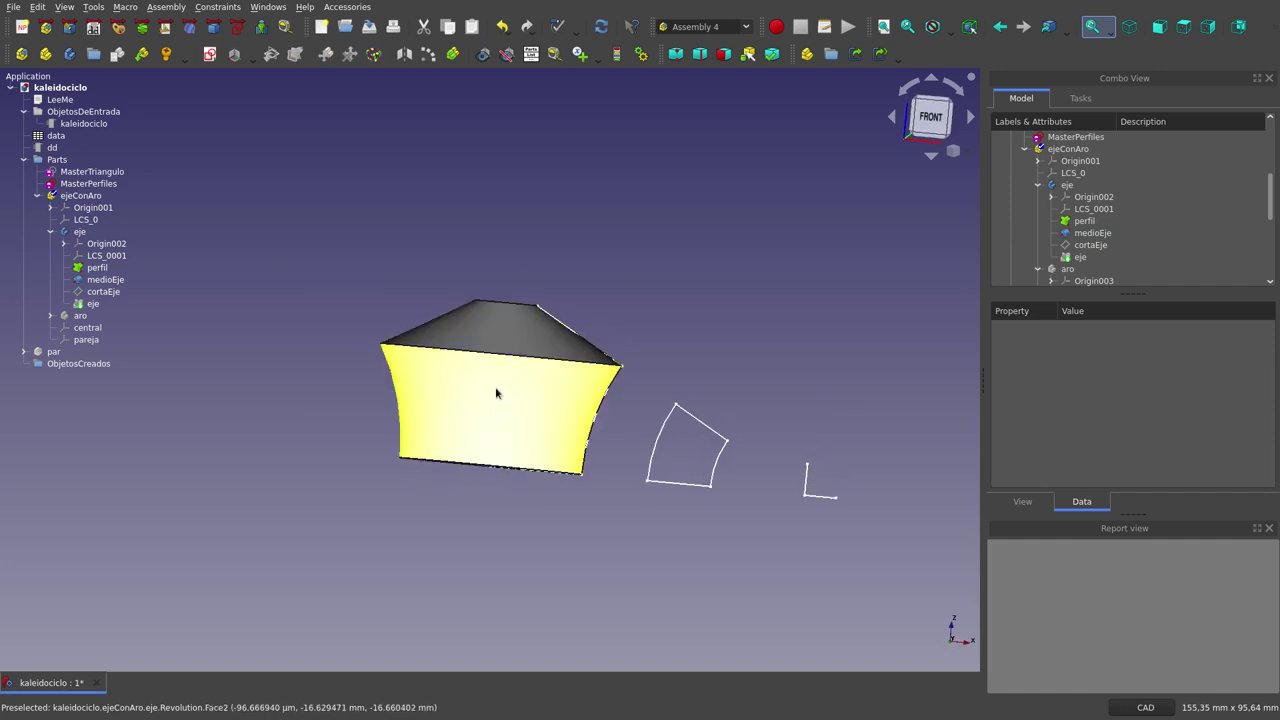
pyautogui.moveTo(498, 399); pyautogui.dragTo(508, 371, button='middle')
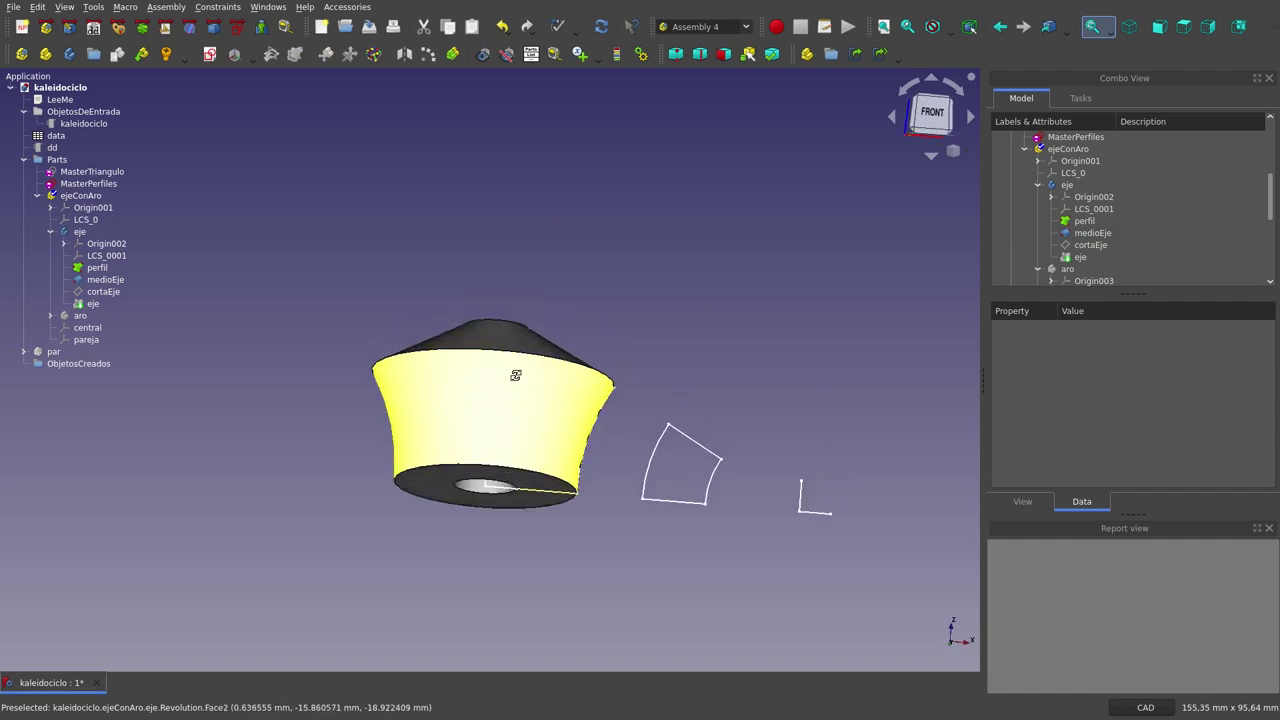
# Step: Show the cortaEje datum plane and orbit to a shallower angle
pyautogui.click(92, 291)
pyautogui.press('space')
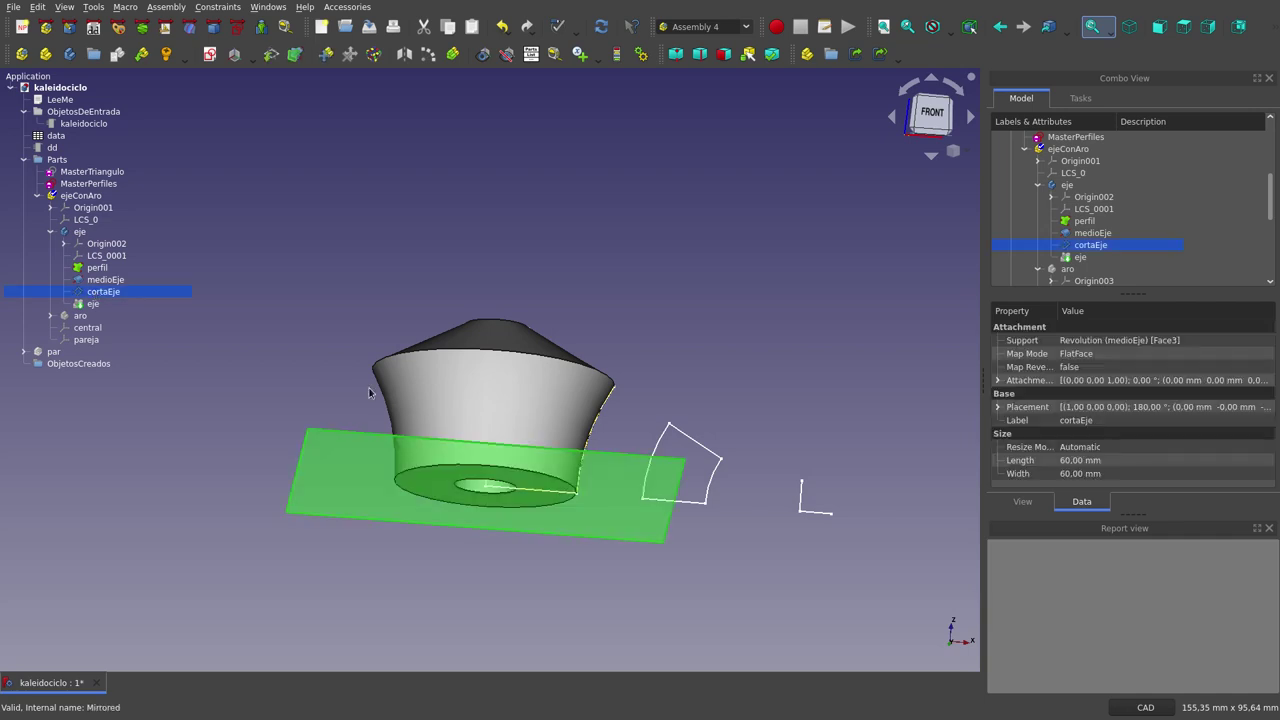
pyautogui.moveTo(527, 266); pyautogui.dragTo(527, 291, button='middle')
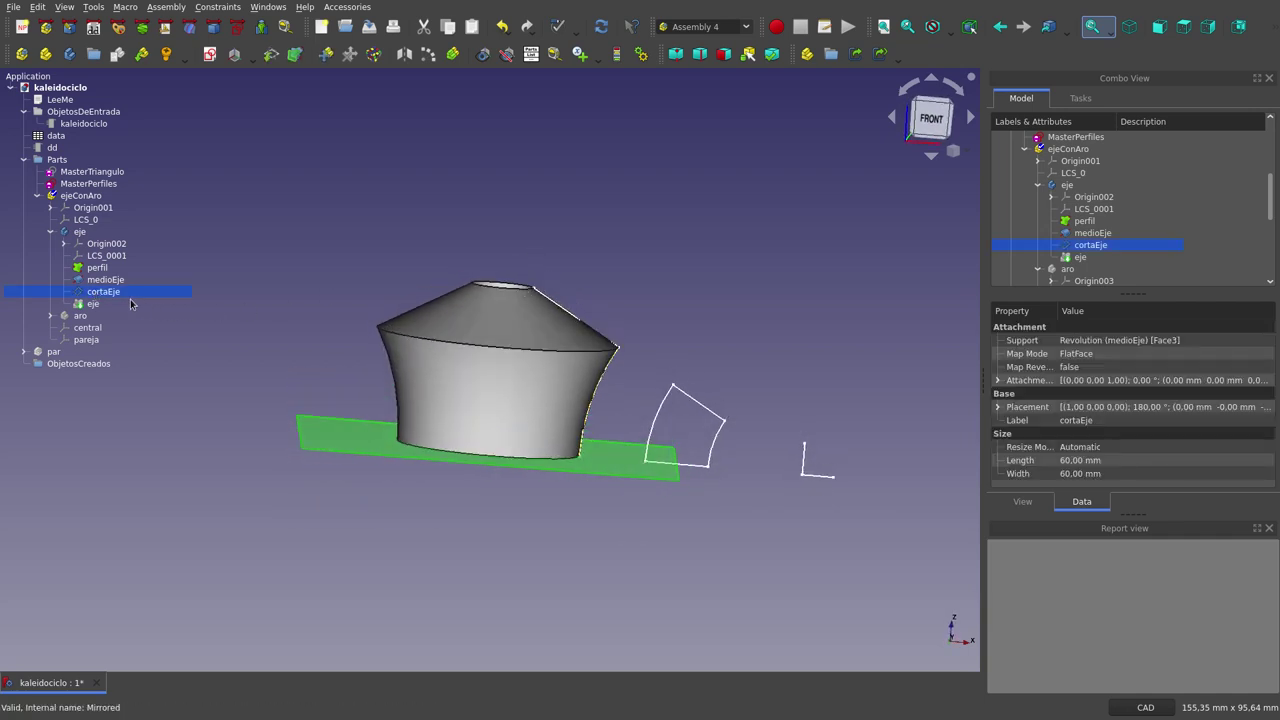
# Step: Show the full mirrored eje axle solid and orbit back to a front view
pyautogui.click(92, 304)
pyautogui.press('space')
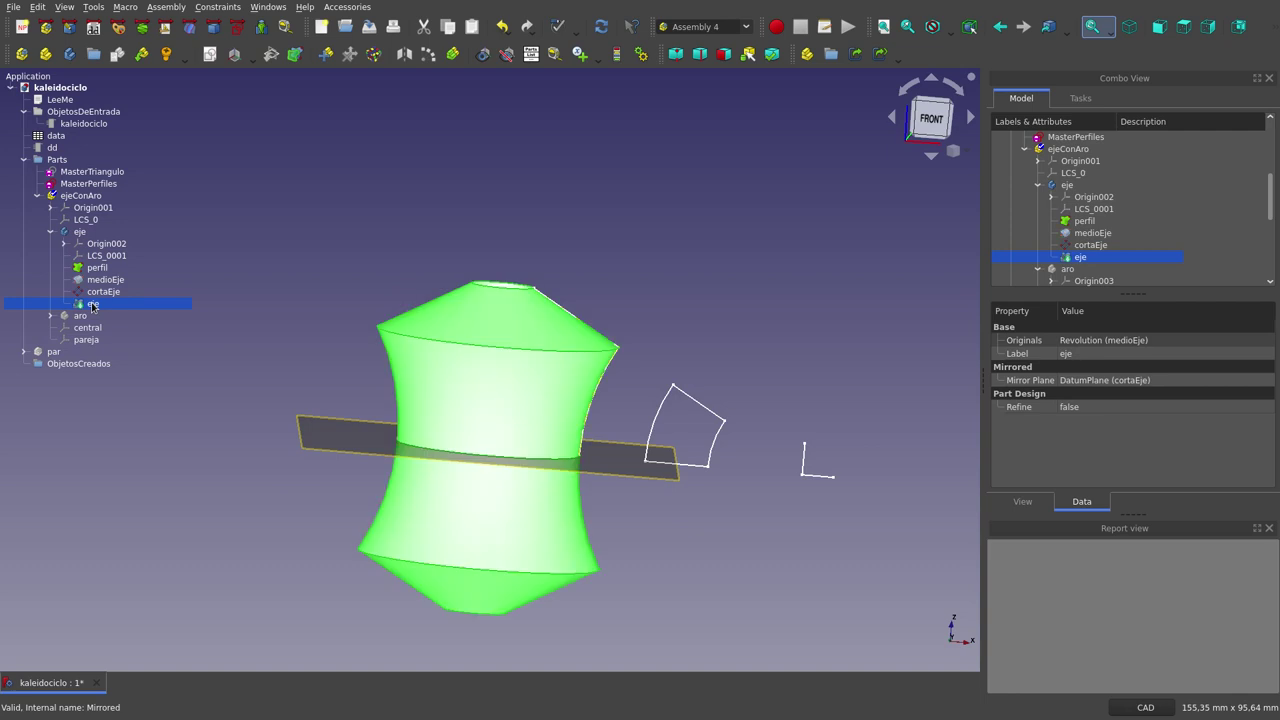
pyautogui.click(442, 249)
pyautogui.click(105, 291)
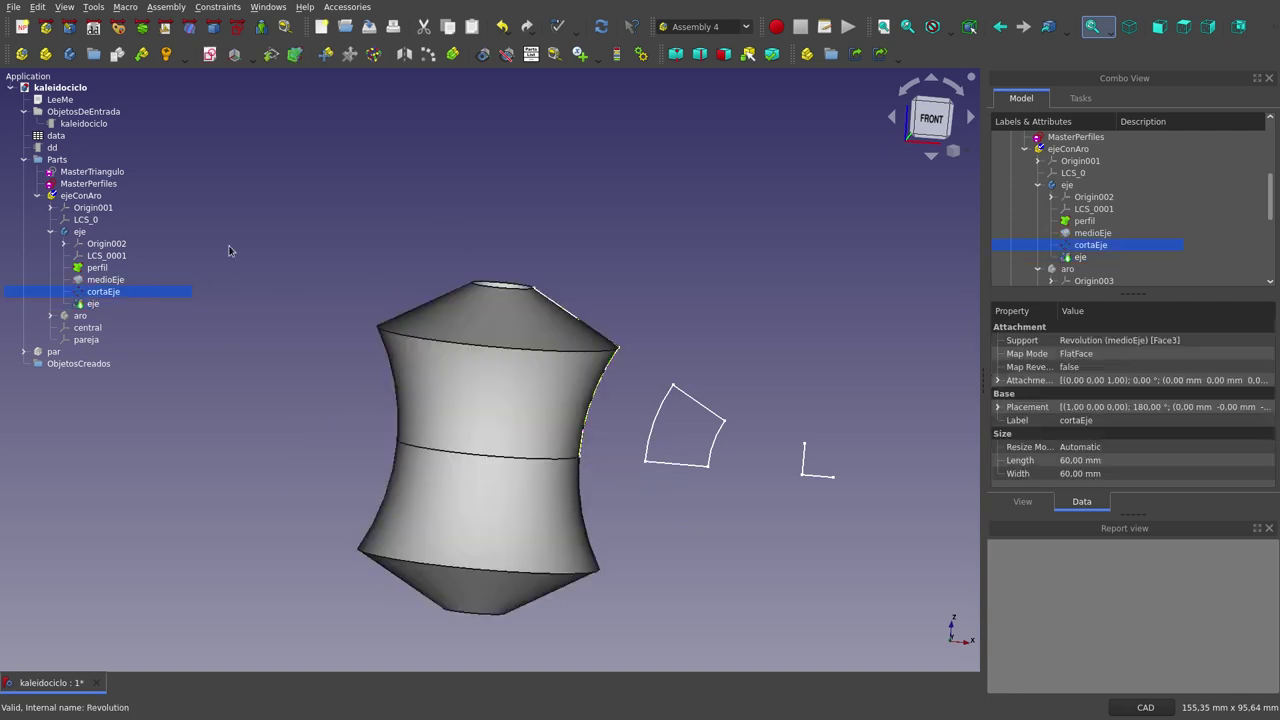
pyautogui.moveTo(388, 257); pyautogui.dragTo(368, 287, button='middle')
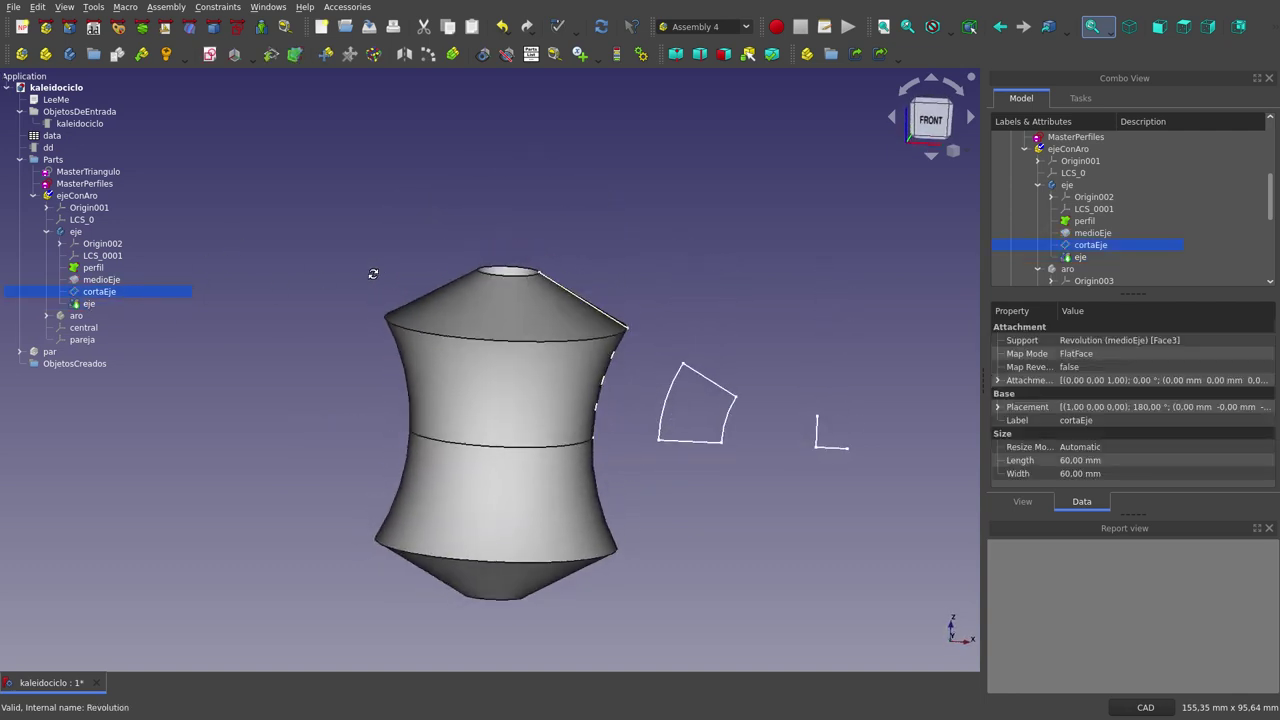
pyautogui.scroll(-1, 368, 287)
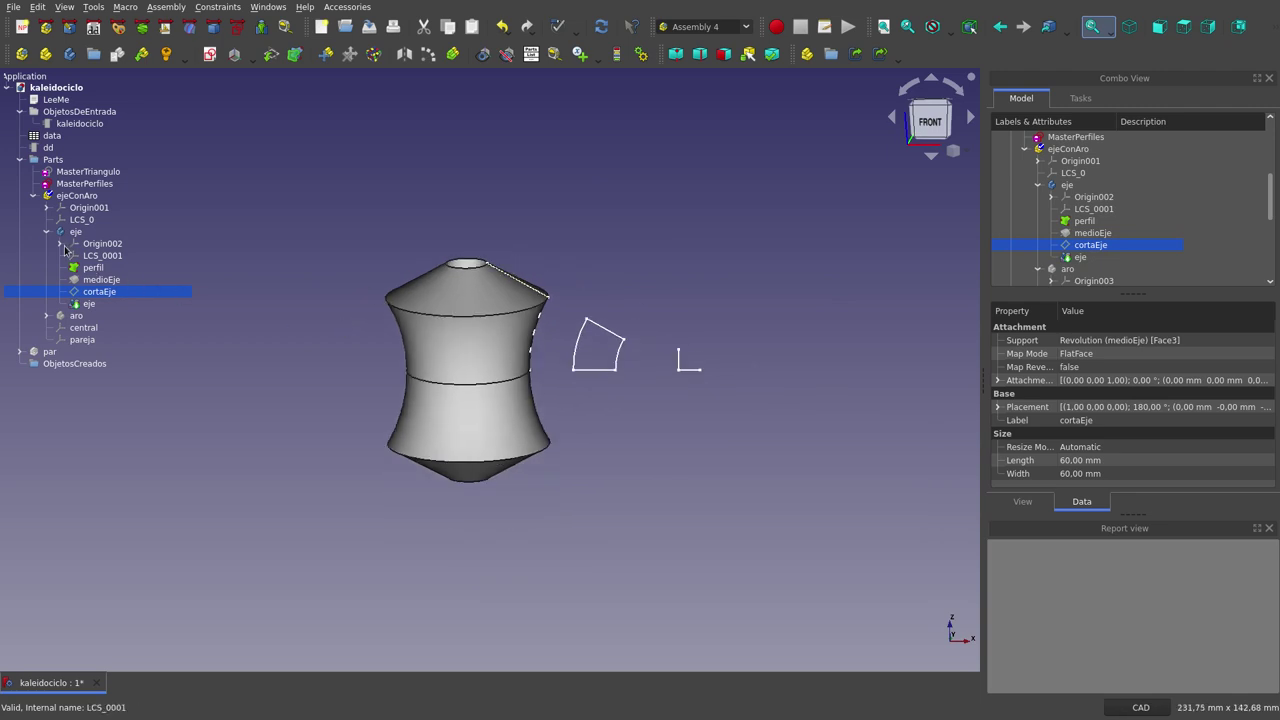
# Step: Collapse eje, then select the aro body and its wedge profile in the straight front view
pyautogui.click(47, 232)
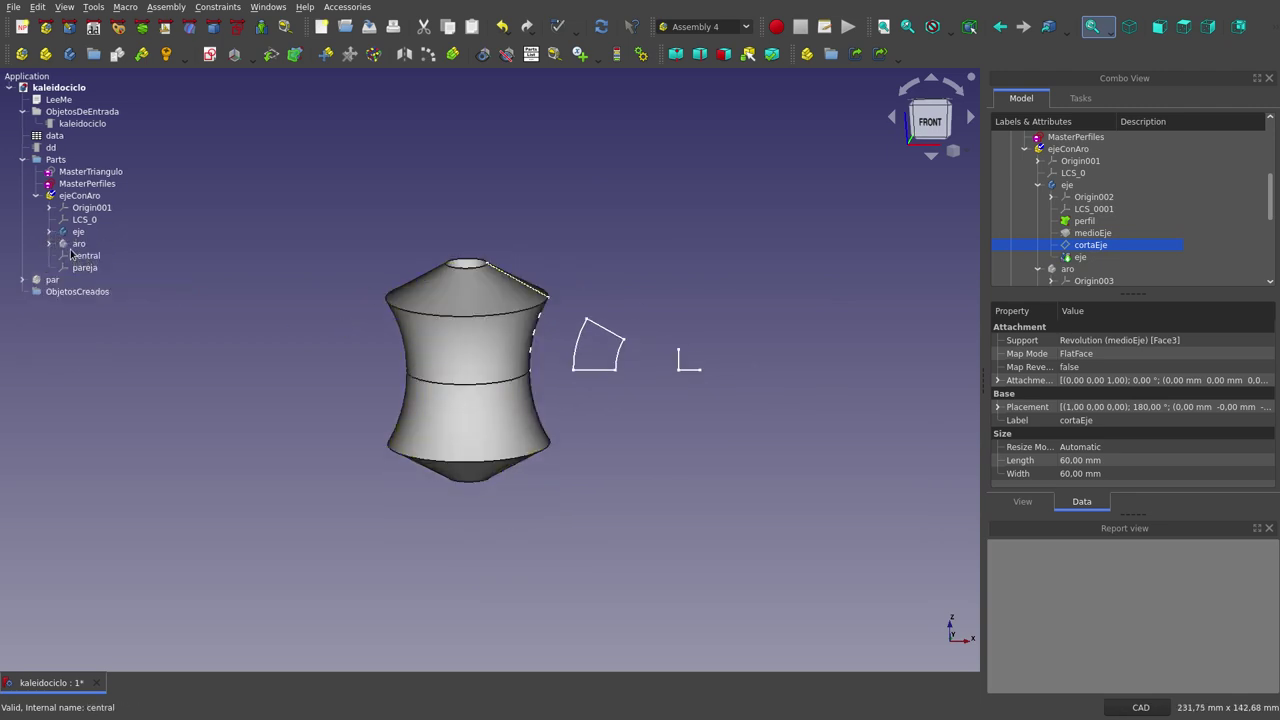
pyautogui.click(76, 243)
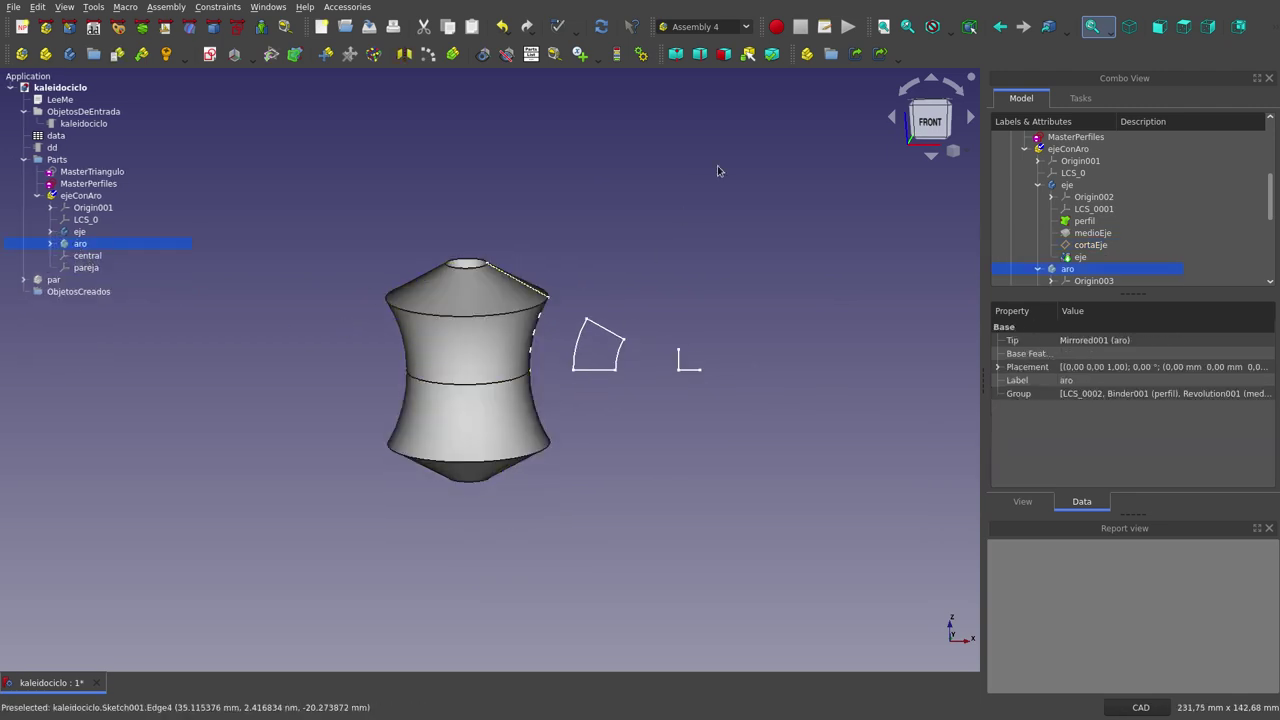
pyautogui.click(1159, 26)
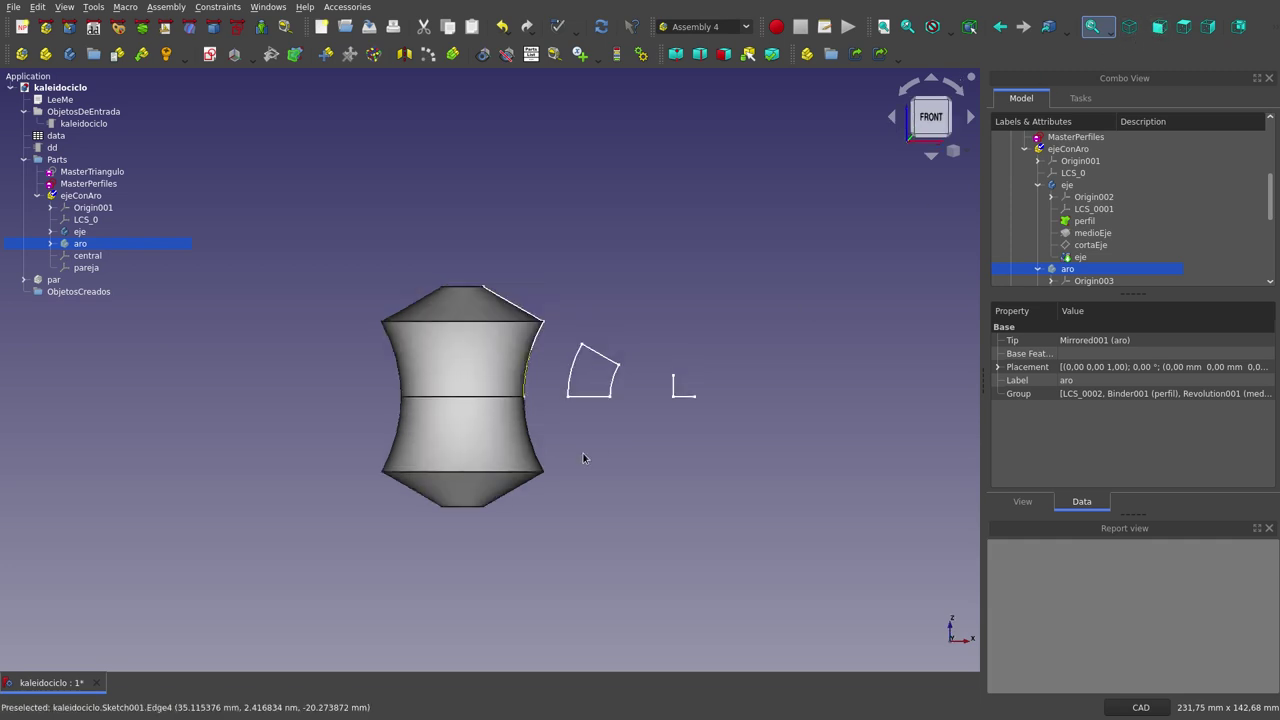
pyautogui.click(86, 246)
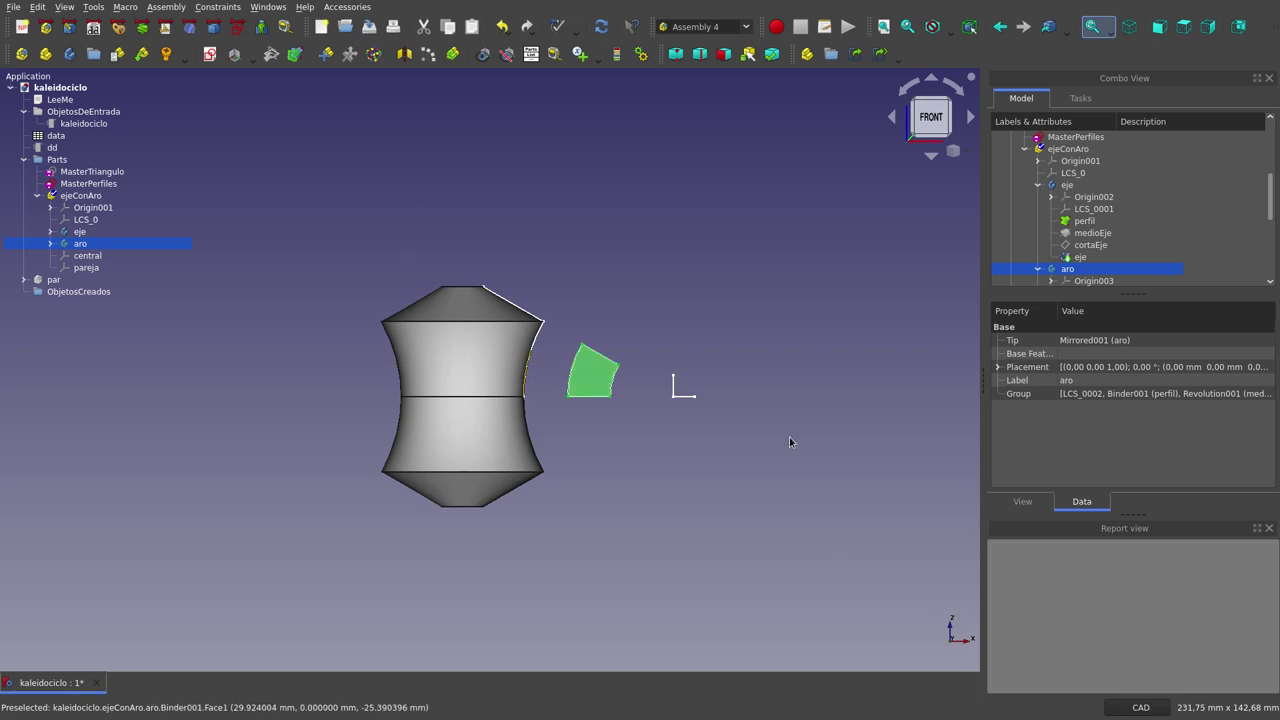
# Step: Expand aro, show the medioAro ring and mirrored aro feature, and view them from above
pyautogui.click(51, 244)
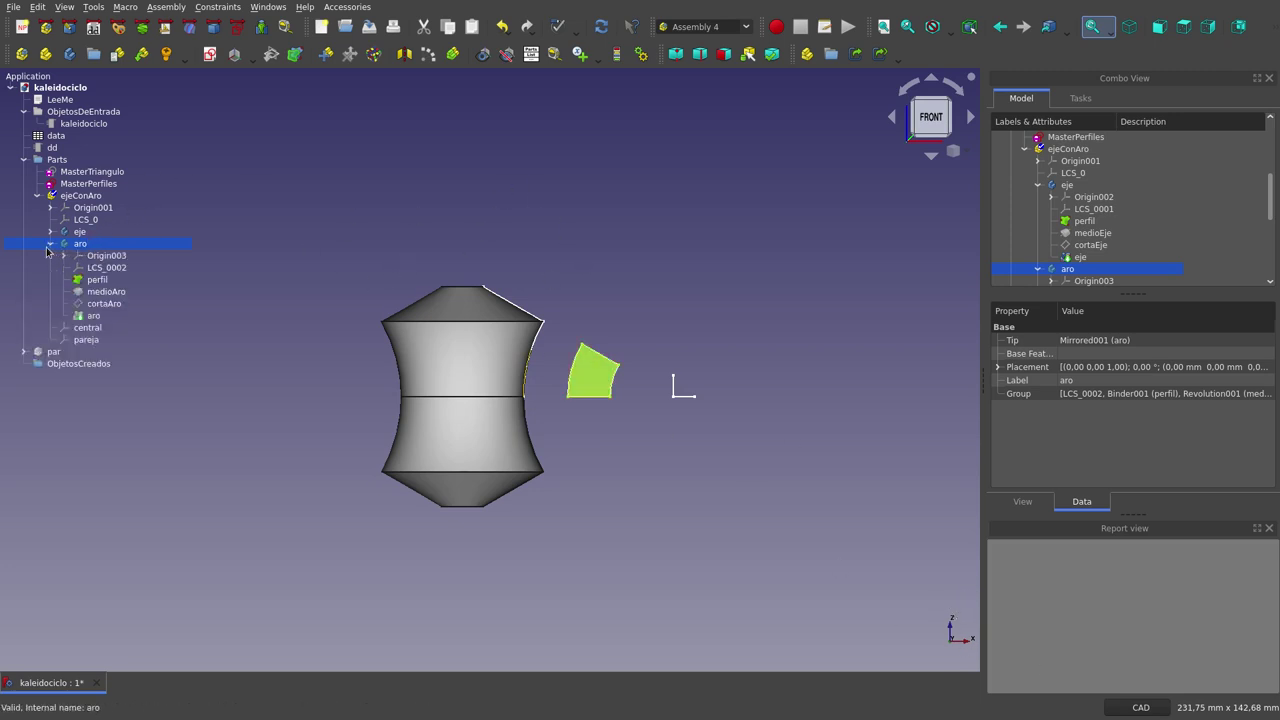
pyautogui.click(105, 291)
pyautogui.press('space')
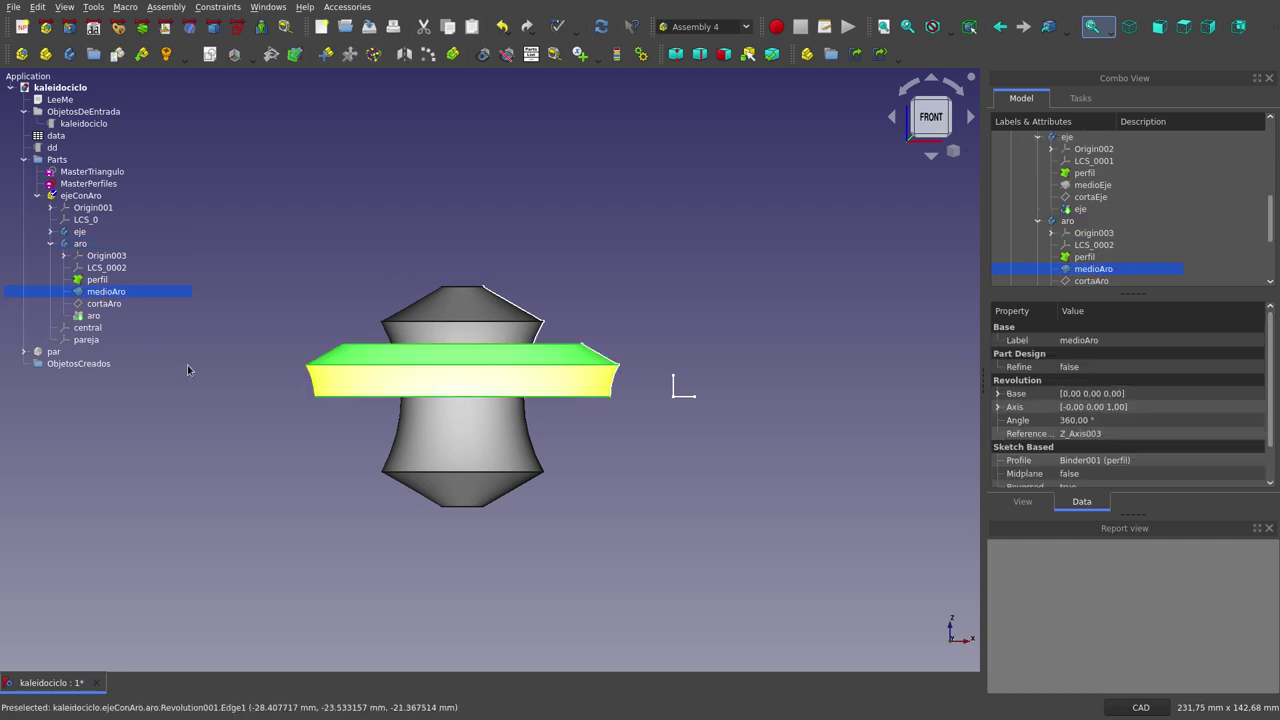
pyautogui.click(98, 328)
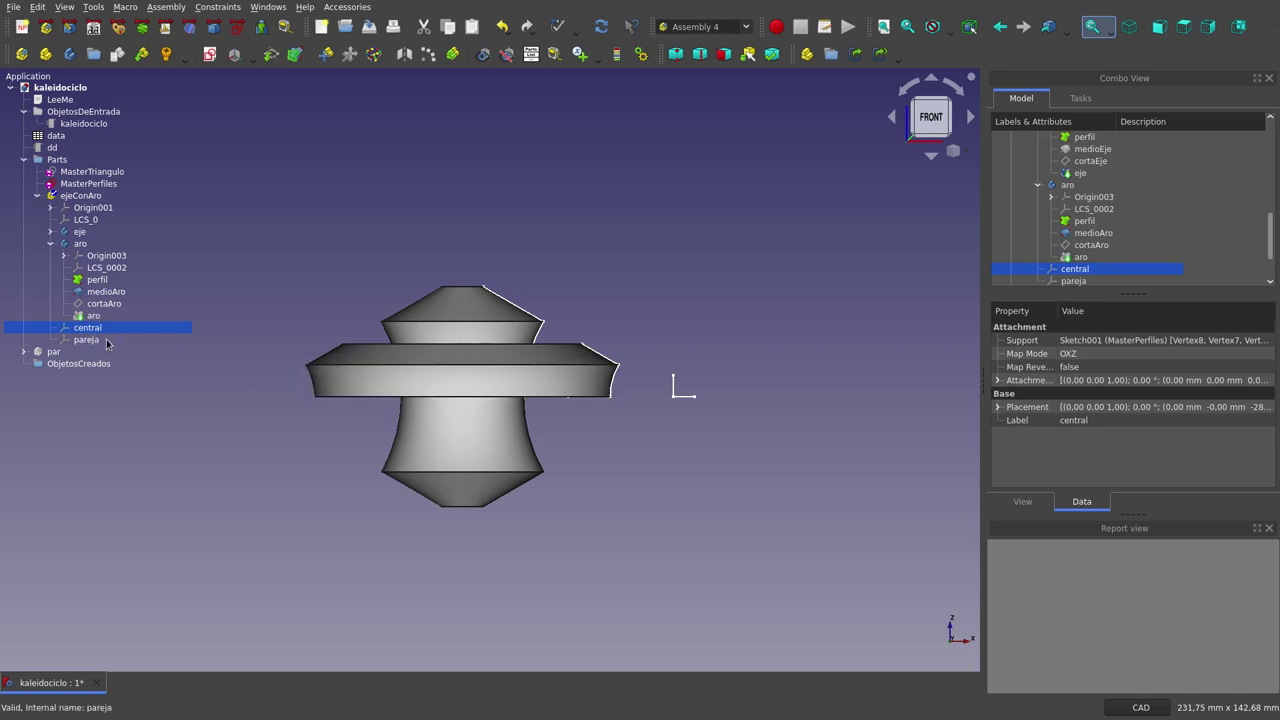
pyautogui.click(94, 316)
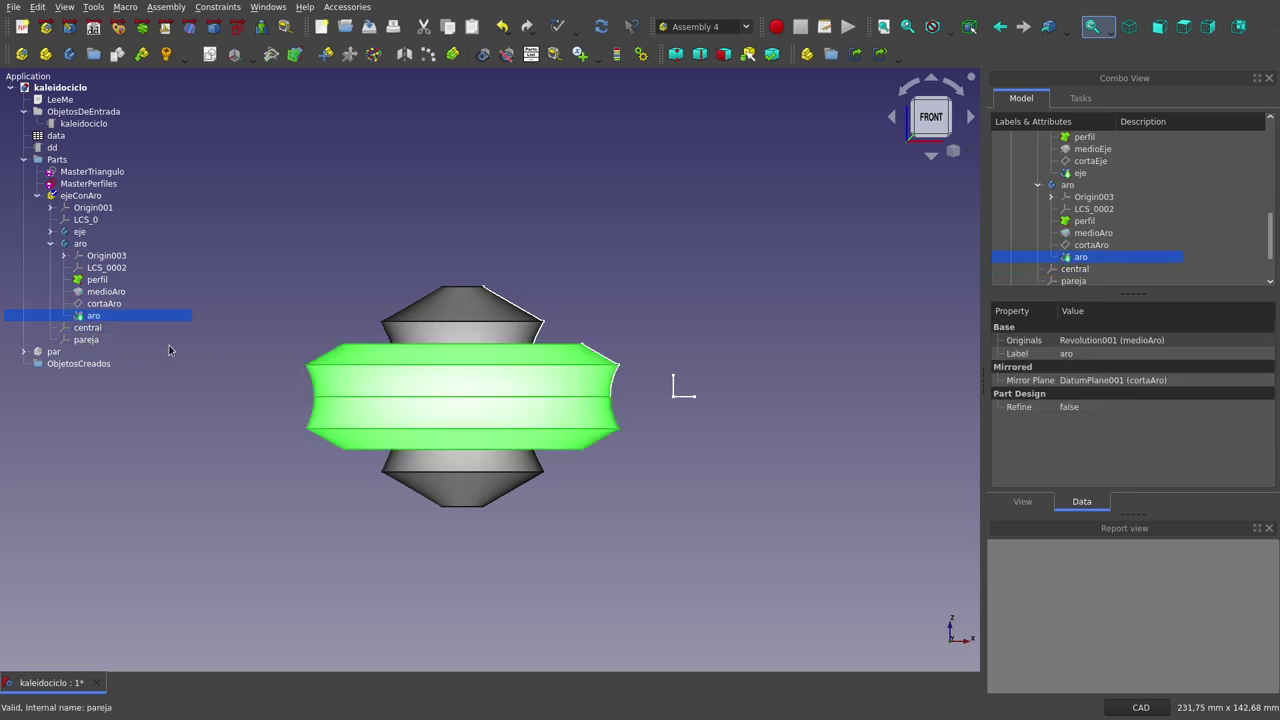
pyautogui.click(476, 246)
pyautogui.moveTo(474, 216)
pyautogui.mouseDown(button='middle')
pyautogui.moveTo(465, 209)
pyautogui.moveTo(472, 228)
pyautogui.mouseUp(button='middle')
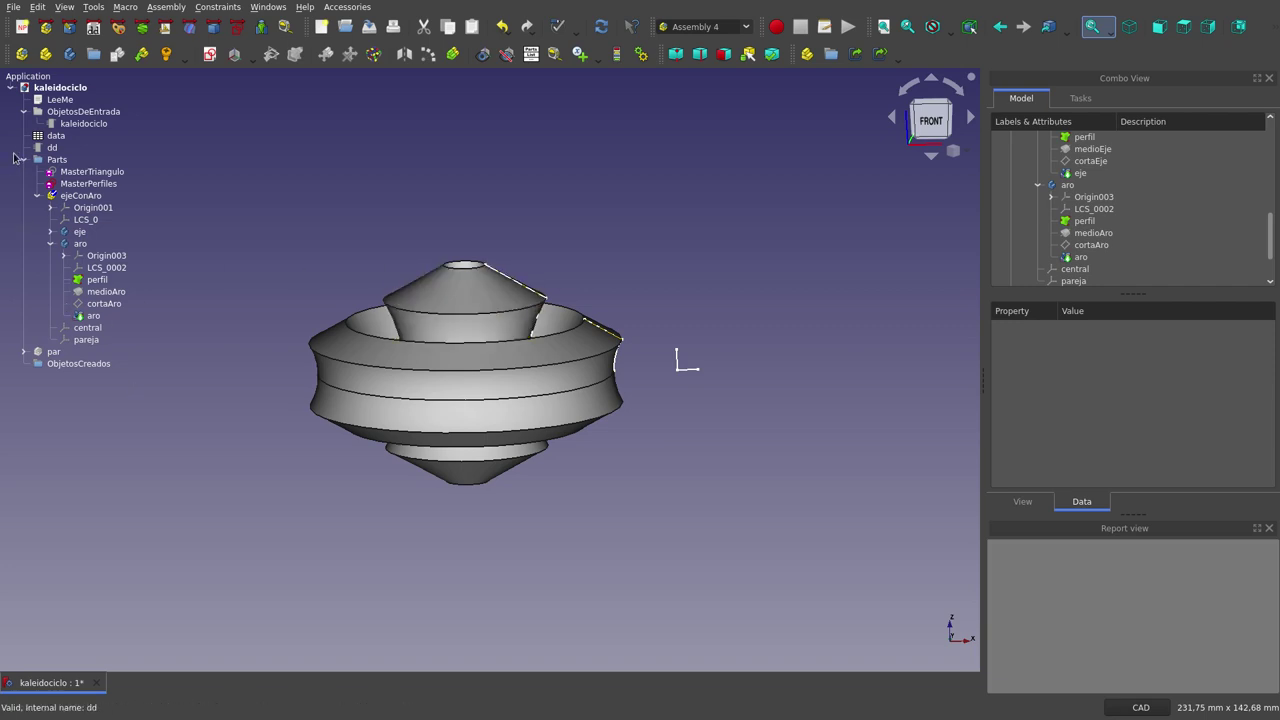
# Step: Hide the ejeConAro part so only the sketches show, and edit the MasterPerfiles sketch
pyautogui.click(86, 186)
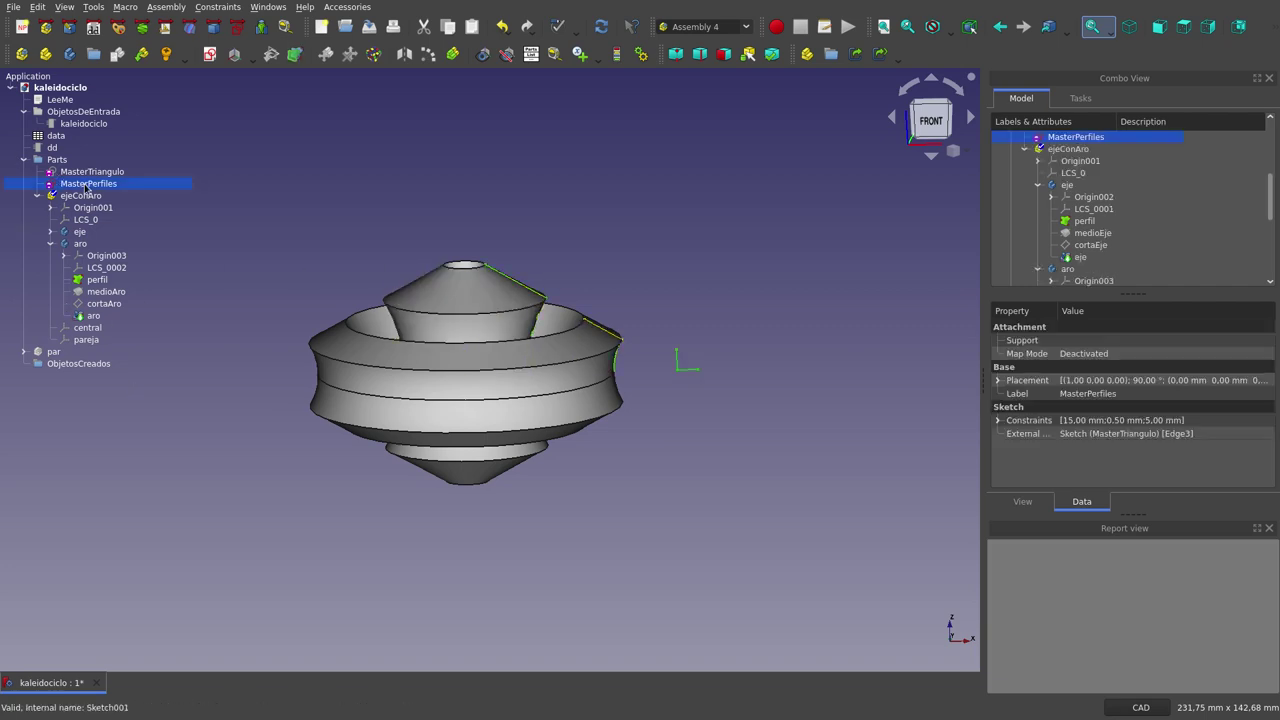
pyautogui.click(76, 232)
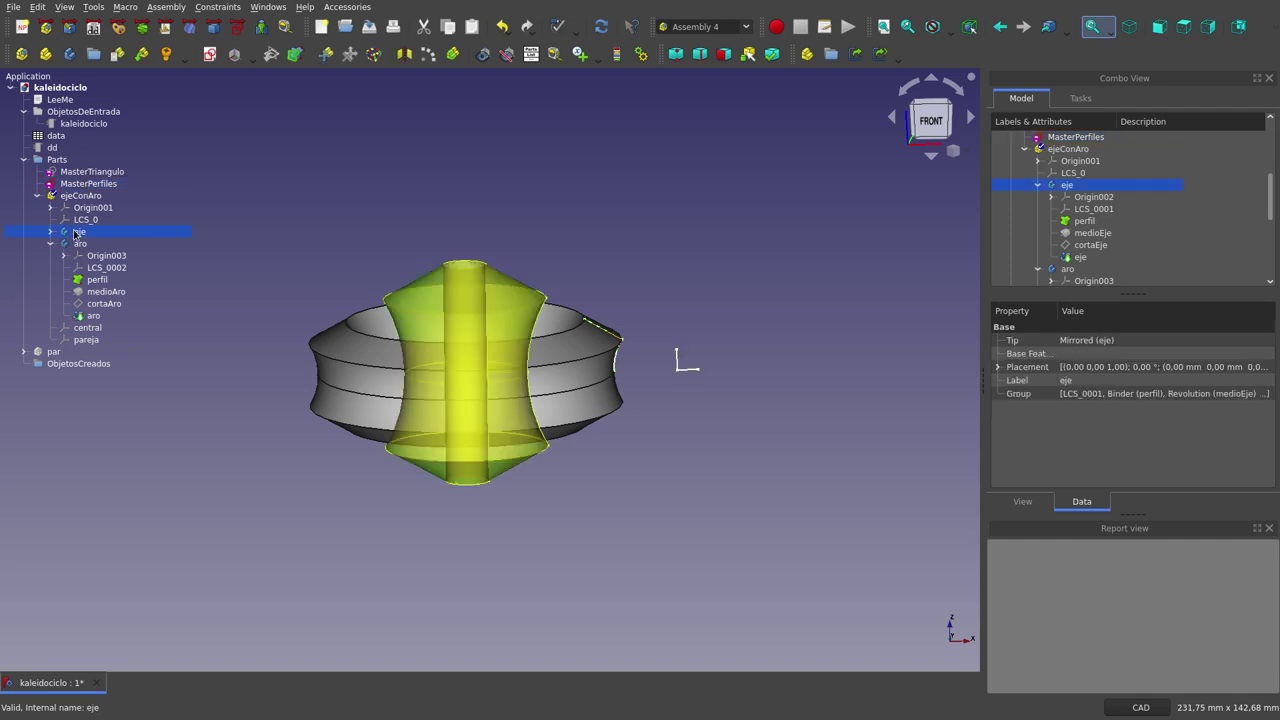
pyautogui.click(80, 196)
pyautogui.press('space')
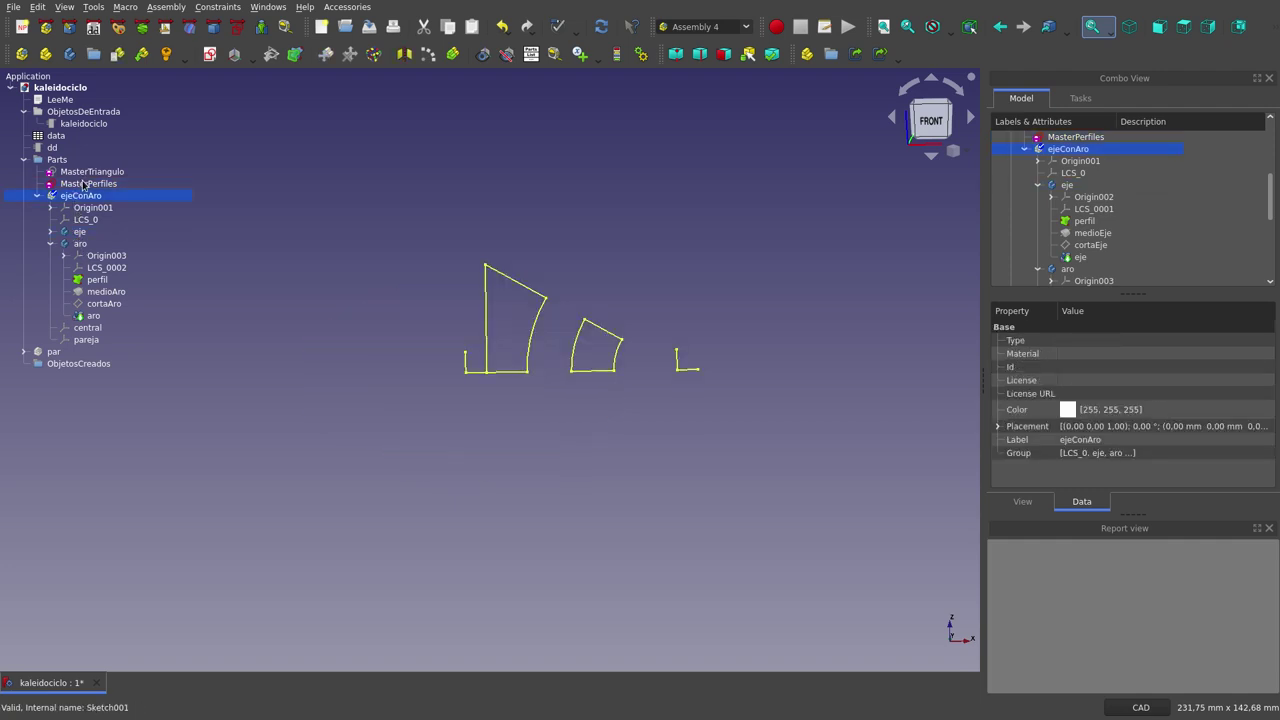
pyautogui.doubleClick(86, 184)
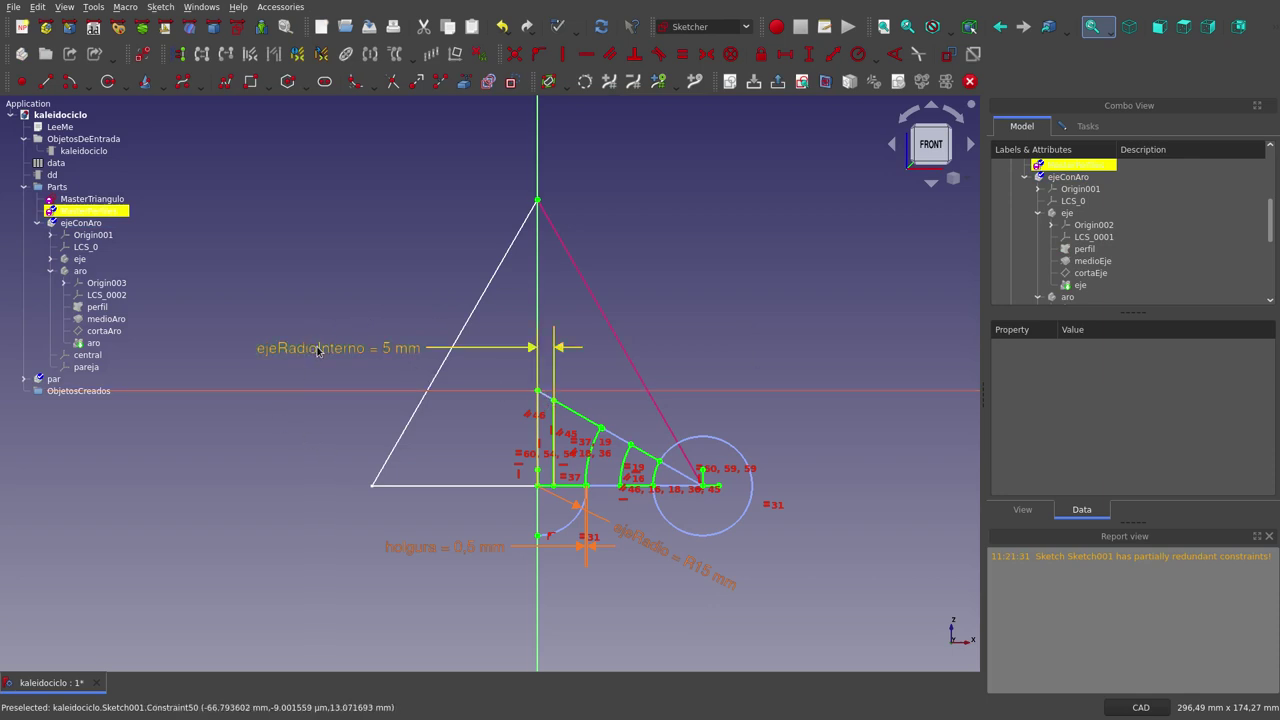
# Step: Drag the ejeRadioInterno = 5 mm label rightward twice in the profile sketch
pyautogui.moveTo(310, 342); pyautogui.dragTo(369, 355)
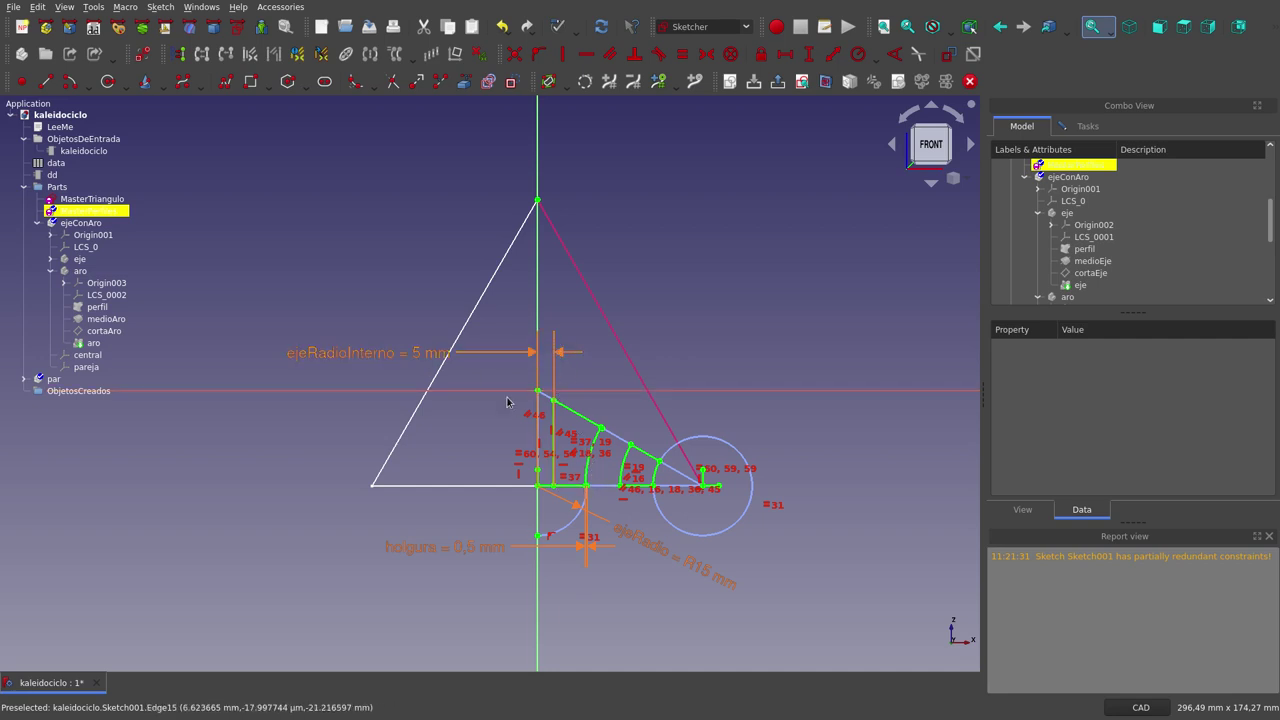
pyautogui.moveTo(333, 355)
pyautogui.mouseDown()
pyautogui.moveTo(419, 354)
pyautogui.moveTo(385, 363)
pyautogui.mouseUp()
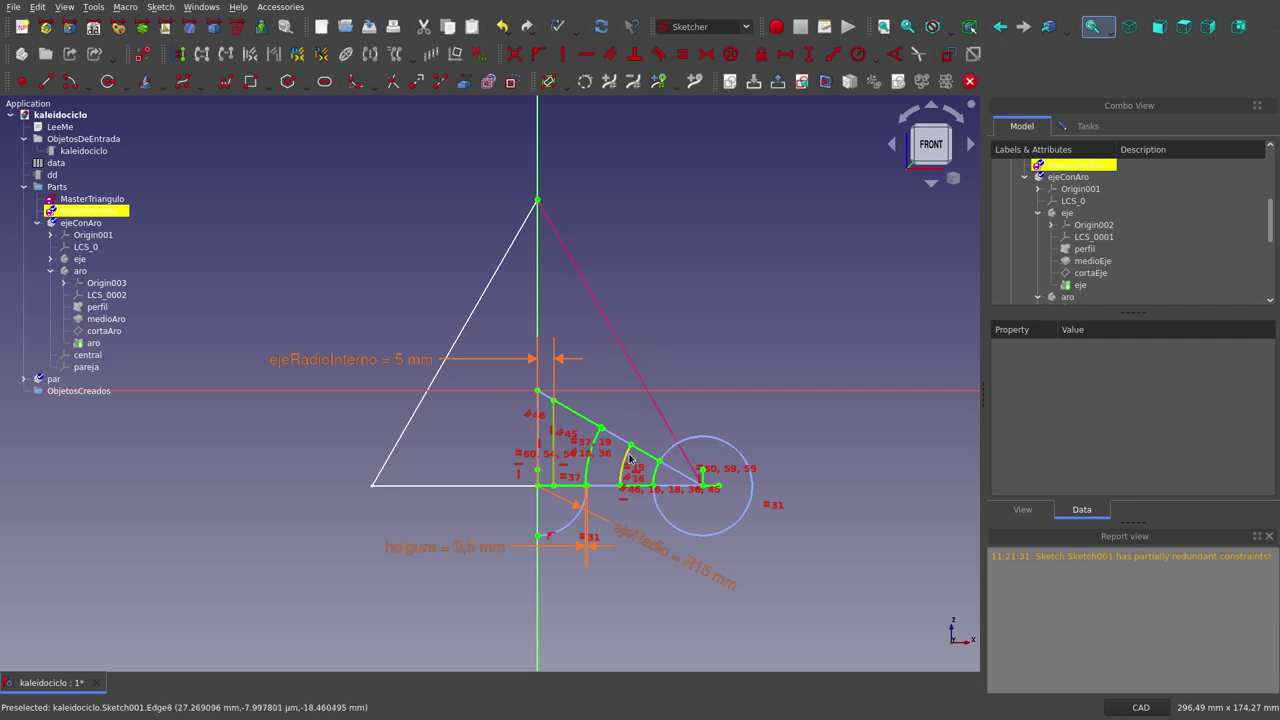
pyautogui.scroll(3, 618, 500)
pyautogui.scroll(1, 616, 501)
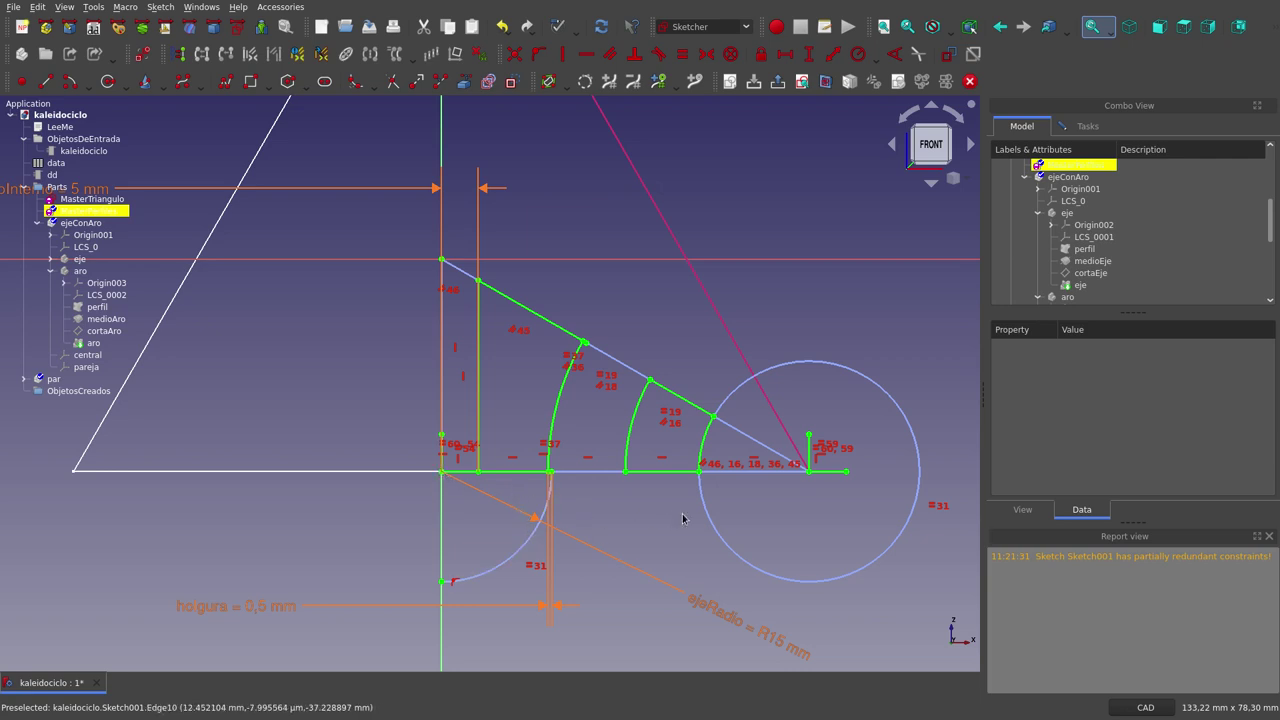
# Step: Raise the holgura label toward the axis, then select MasterPerfiles to view its properties
pyautogui.click(713, 529)
pyautogui.click(757, 519)
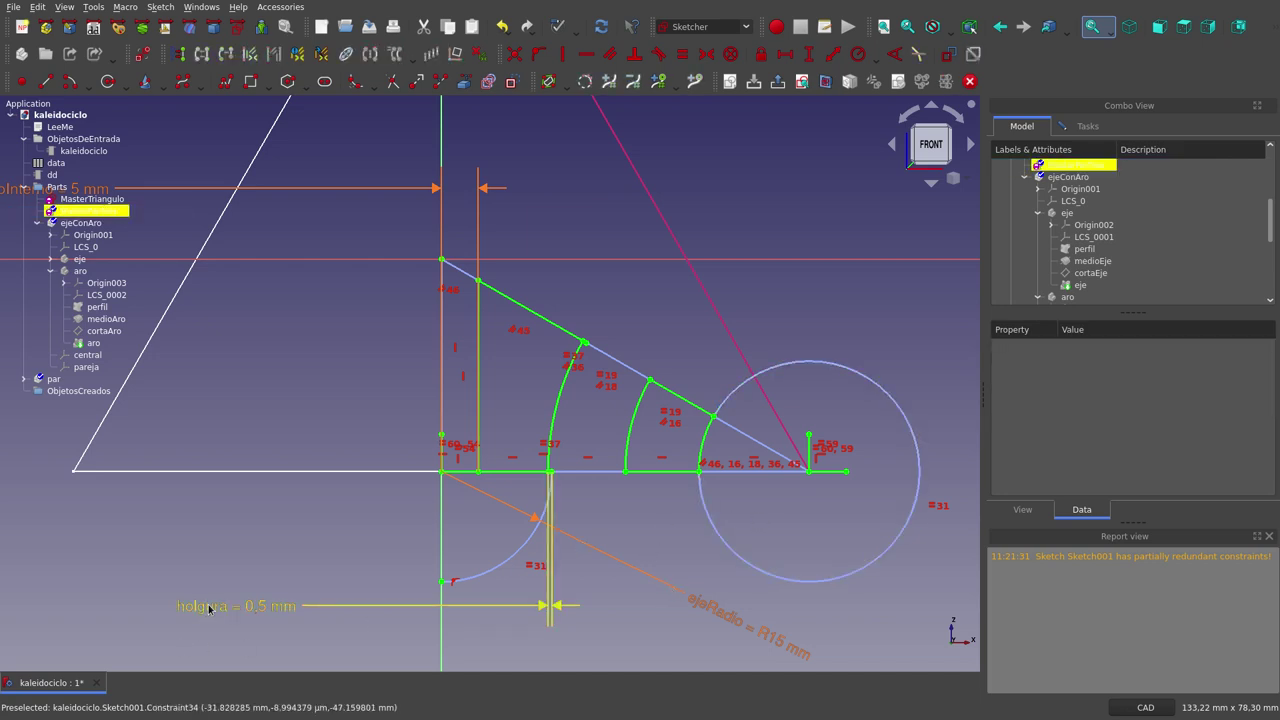
pyautogui.moveTo(209, 608); pyautogui.dragTo(235, 543)
pyautogui.scroll(1, 552, 469)
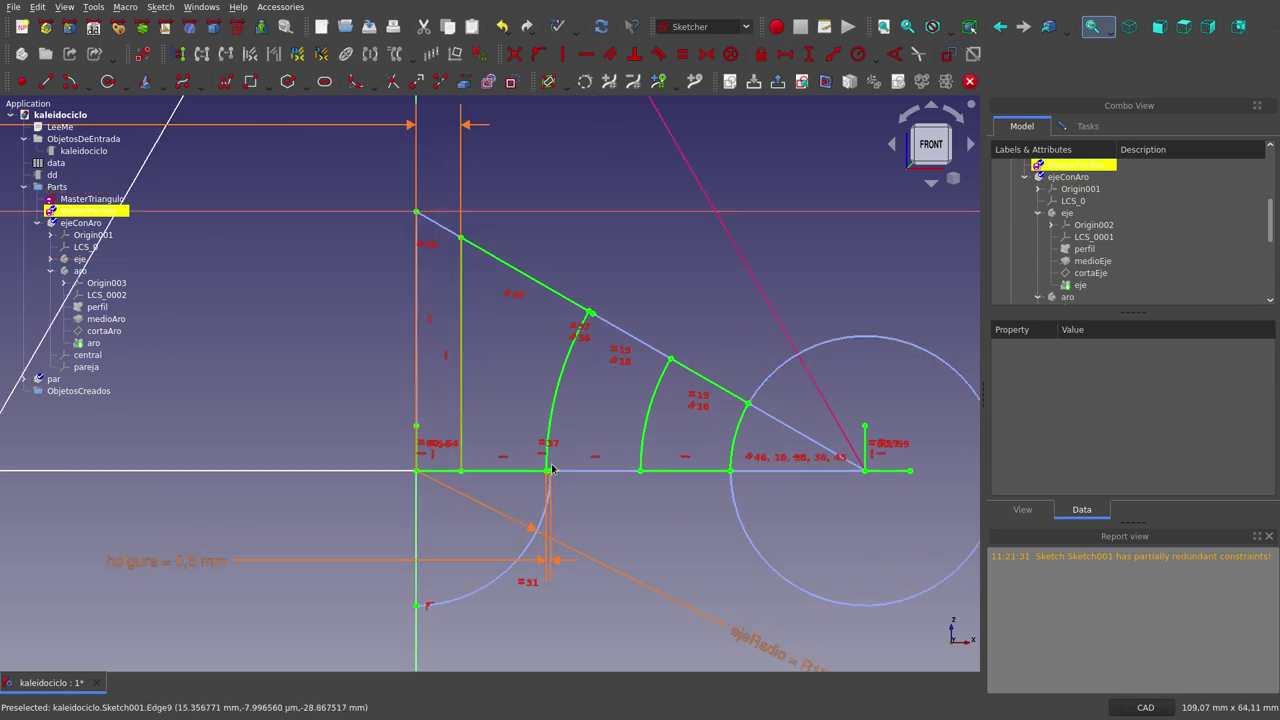
pyautogui.scroll(5, 552, 469)
pyautogui.scroll(-3, 552, 469)
pyautogui.scroll(-2, 552, 469)
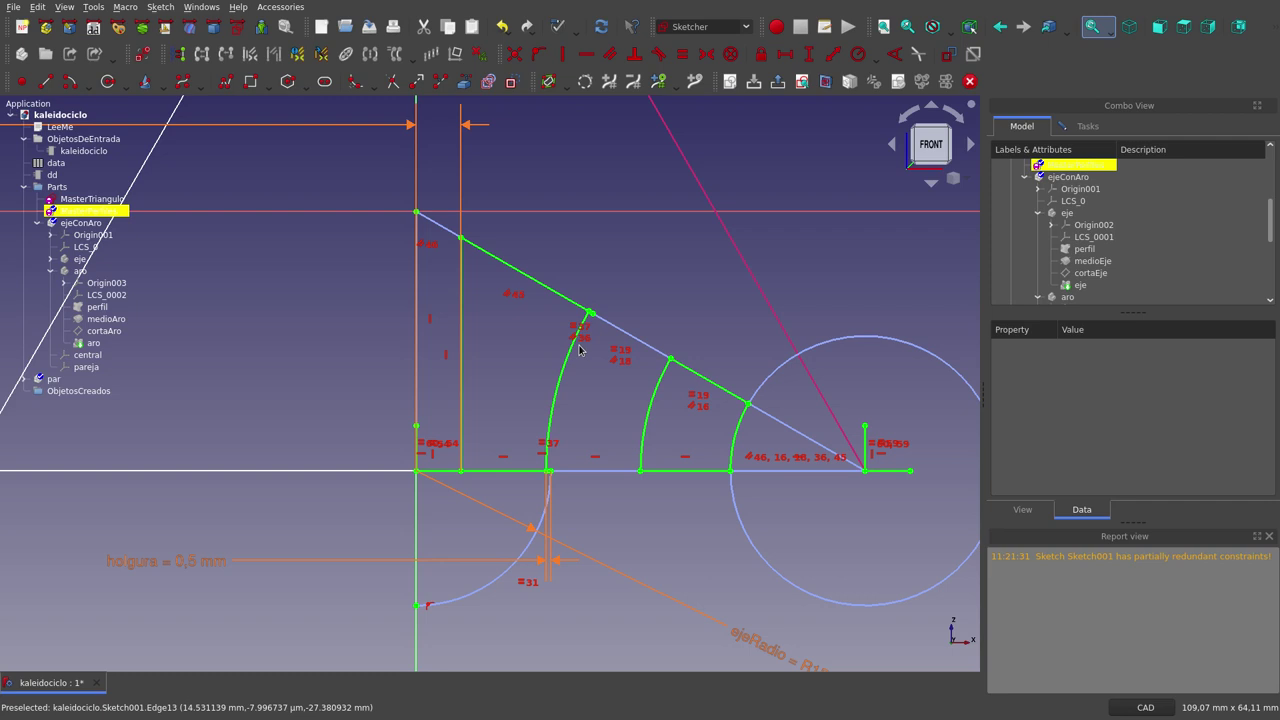
pyautogui.scroll(-2, 460, 379)
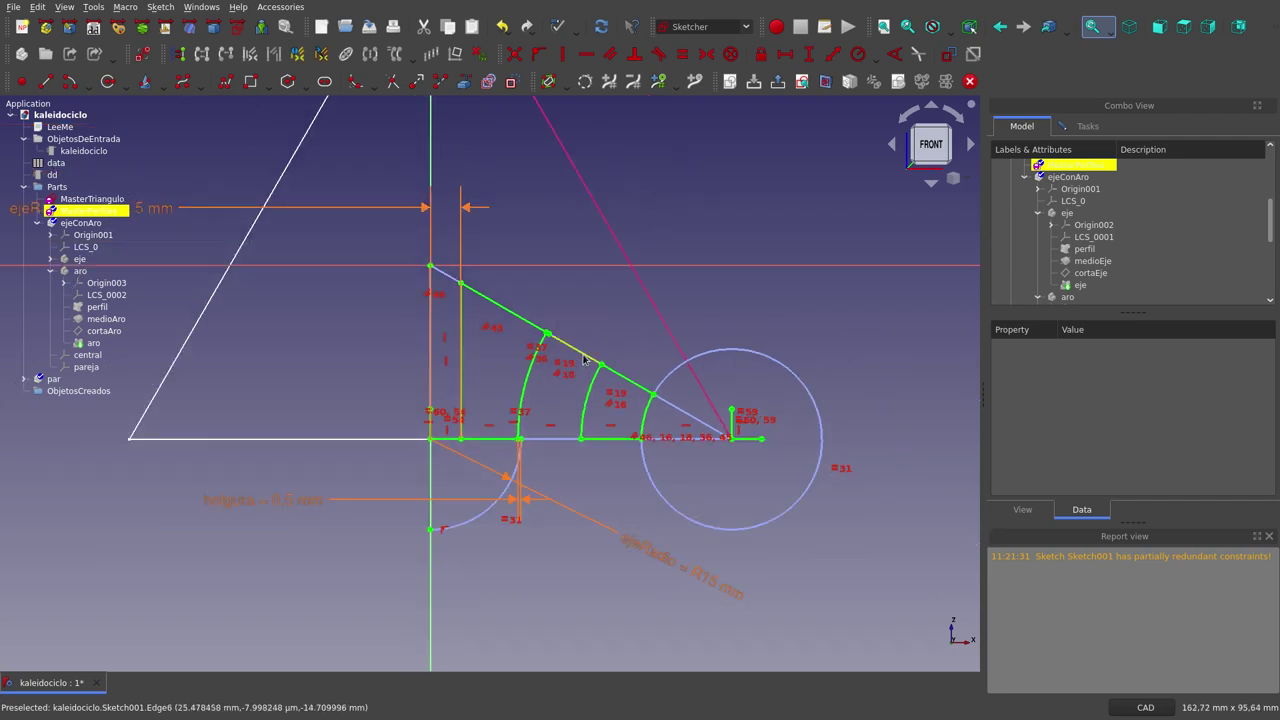
pyautogui.click(585, 360)
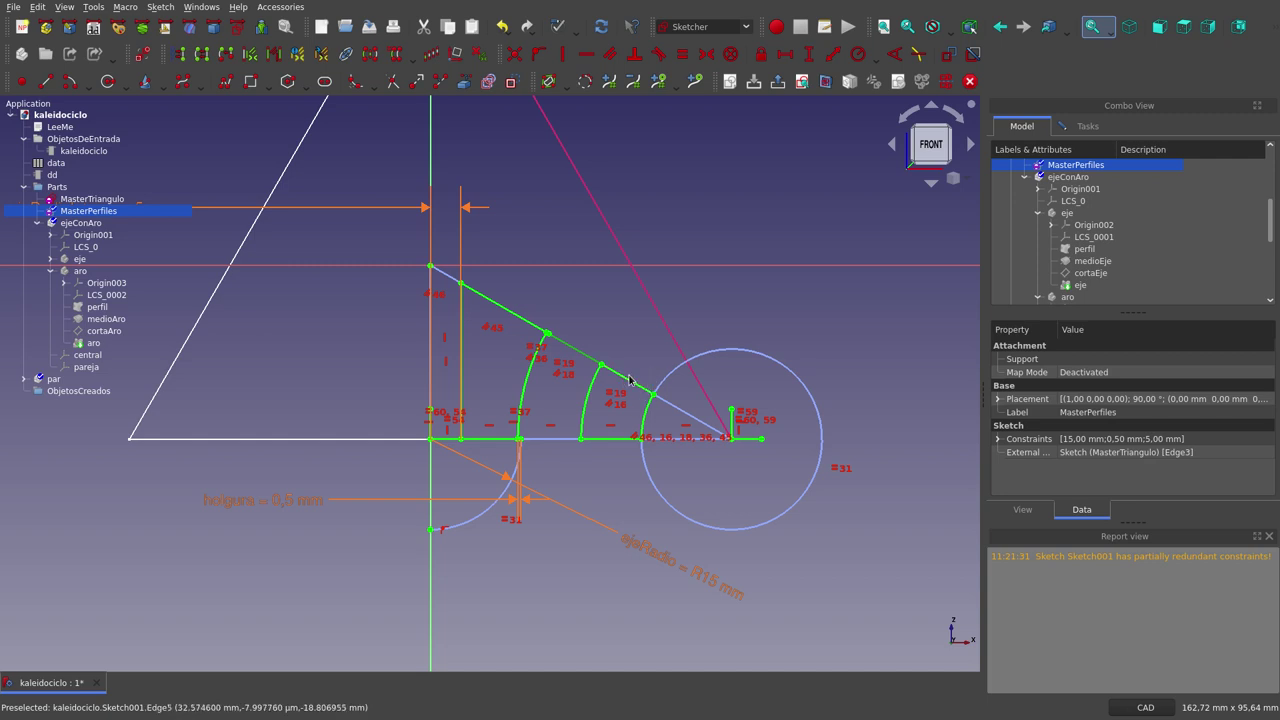
# Step: Nudge the holgura label slightly up and right, then deselect the MasterPerfiles sketch
pyautogui.click(598, 362)
pyautogui.click(615, 374)
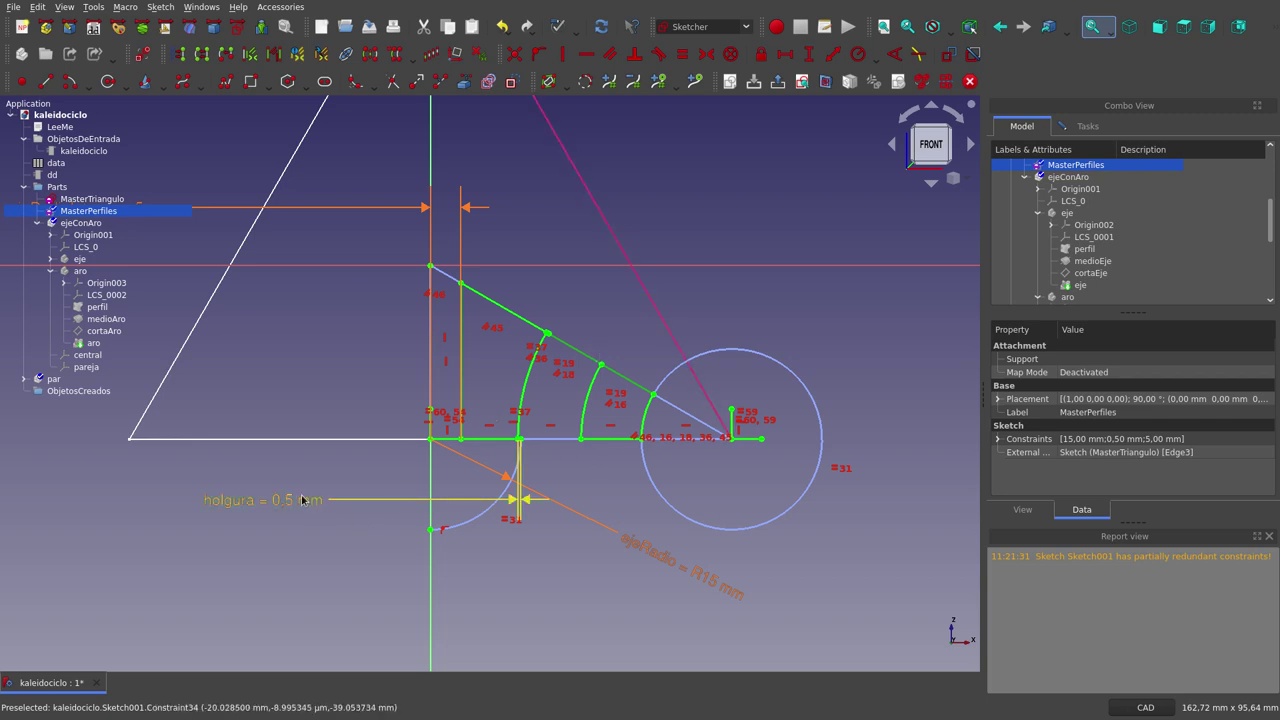
pyautogui.moveTo(302, 500); pyautogui.dragTo(309, 490)
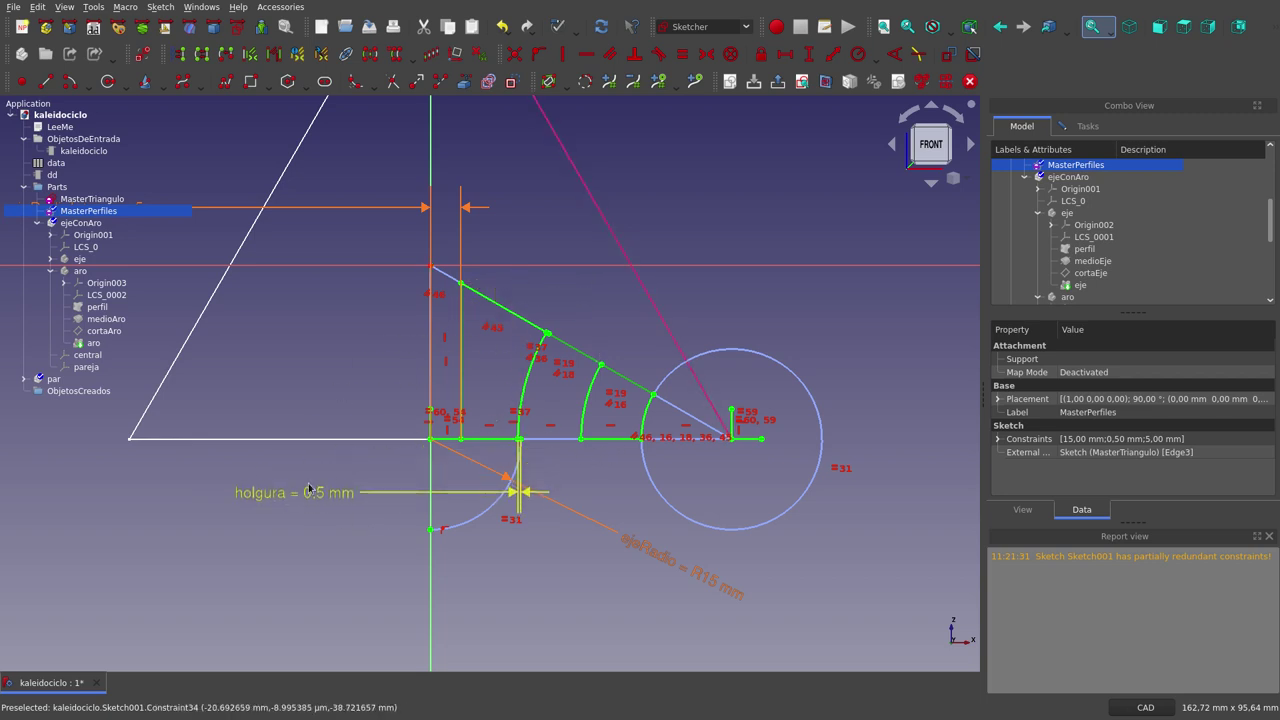
pyautogui.scroll(1, 552, 368)
pyautogui.scroll(1, 552, 368)
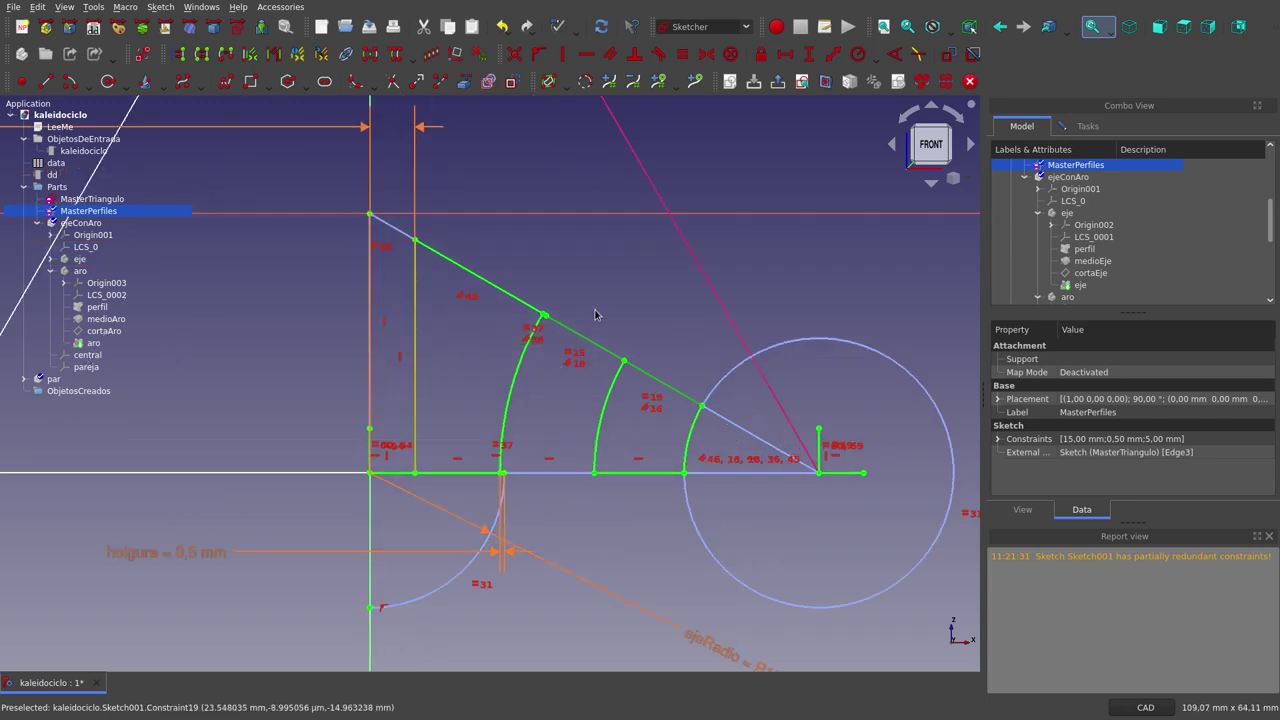
pyautogui.scroll(-2, 595, 315)
pyautogui.scroll(-2, 595, 318)
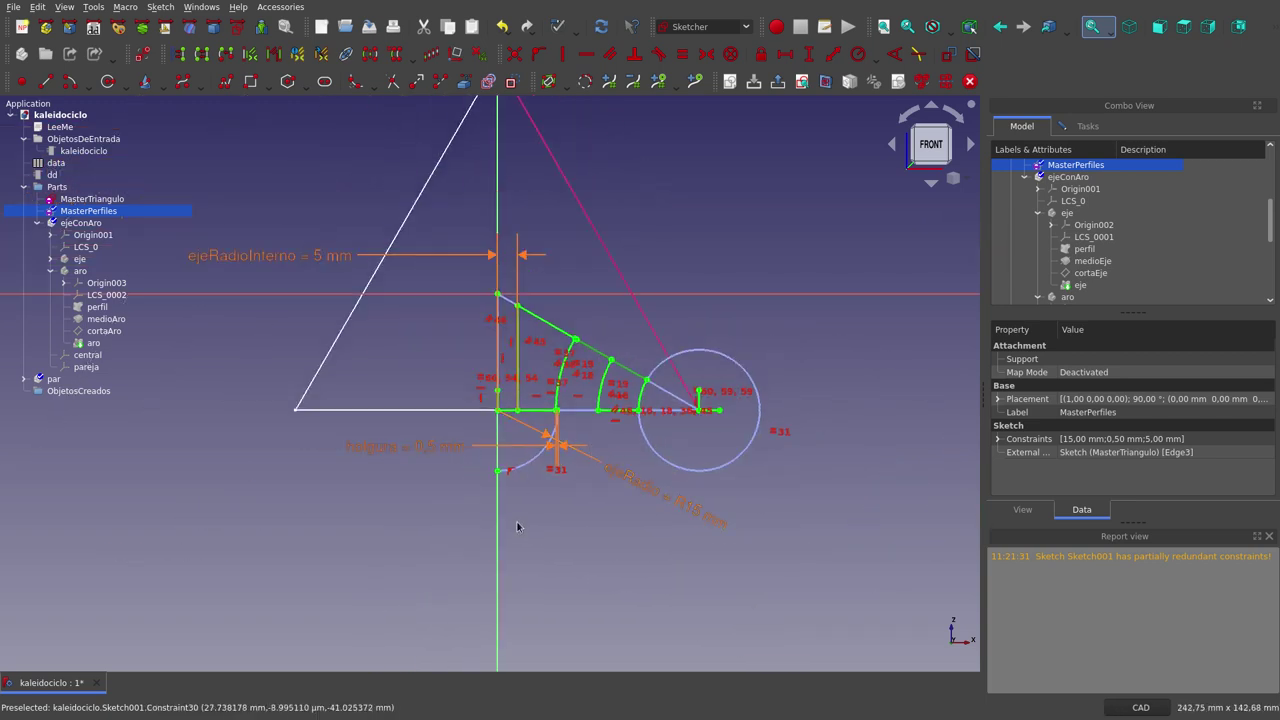
pyautogui.scroll(1, 481, 270)
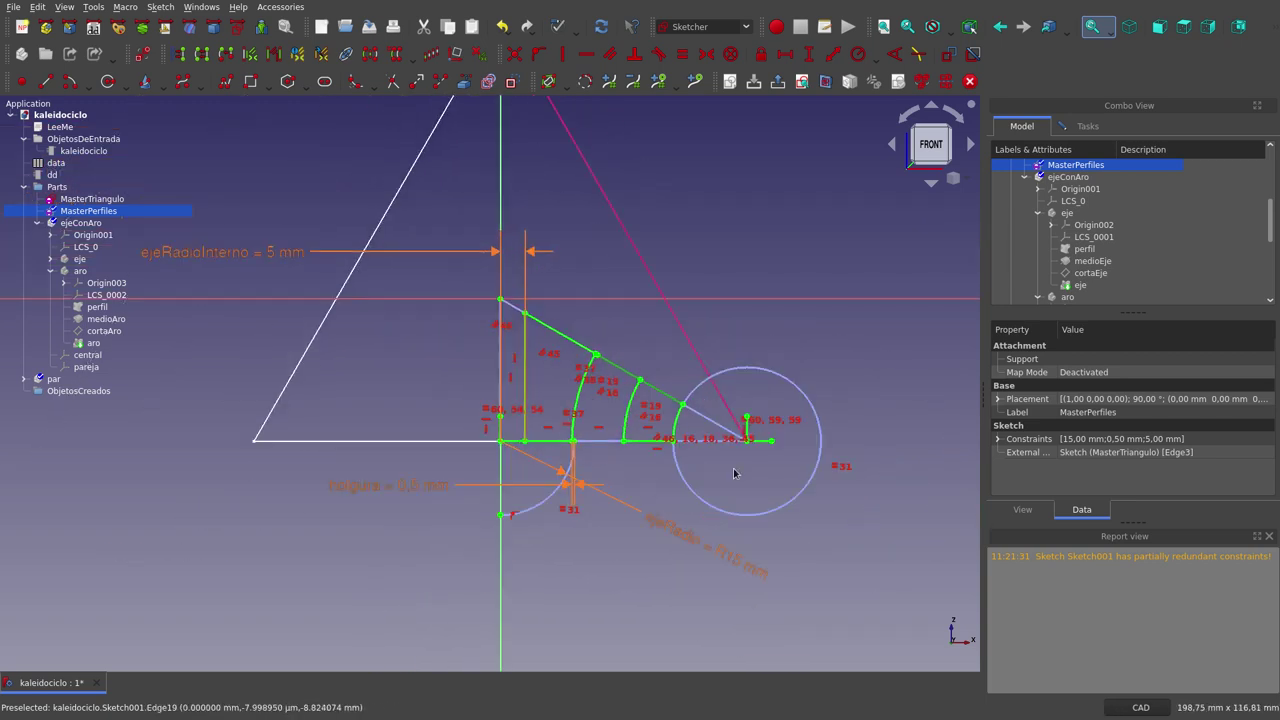
pyautogui.click(670, 508)
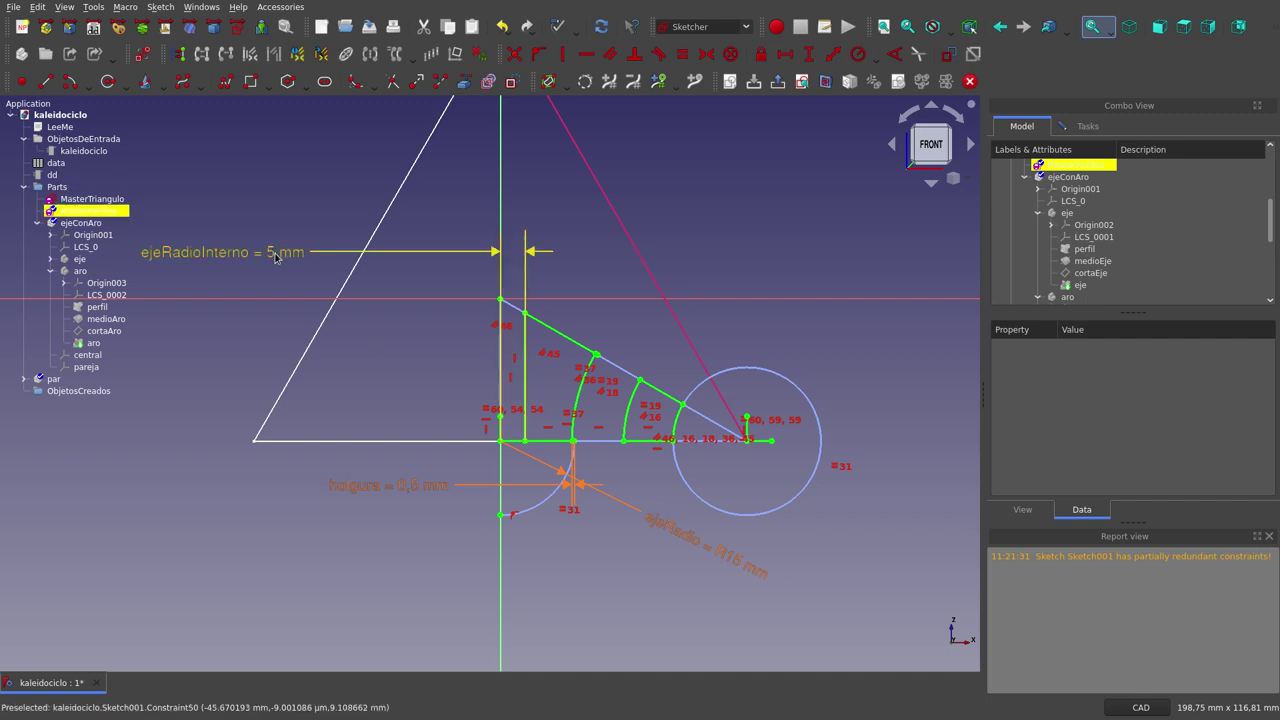
pyautogui.scroll(3, 340, 249)
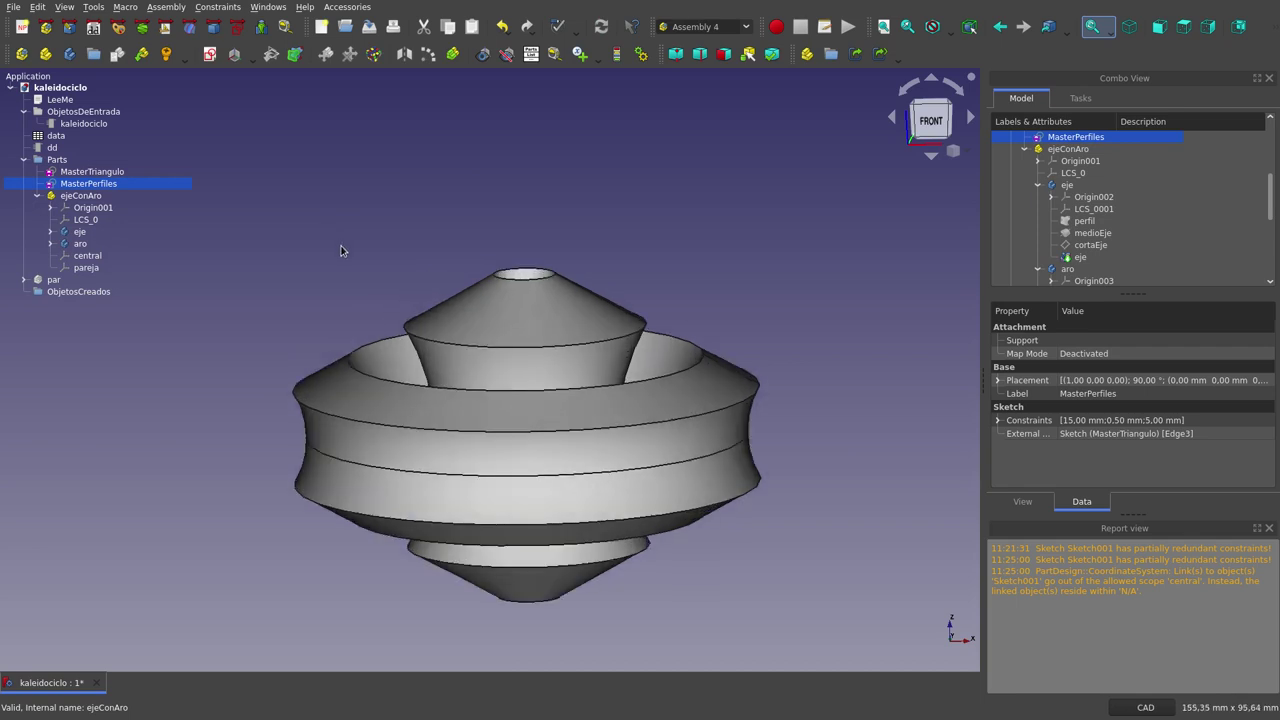
pyautogui.scroll(-2, 568, 210)
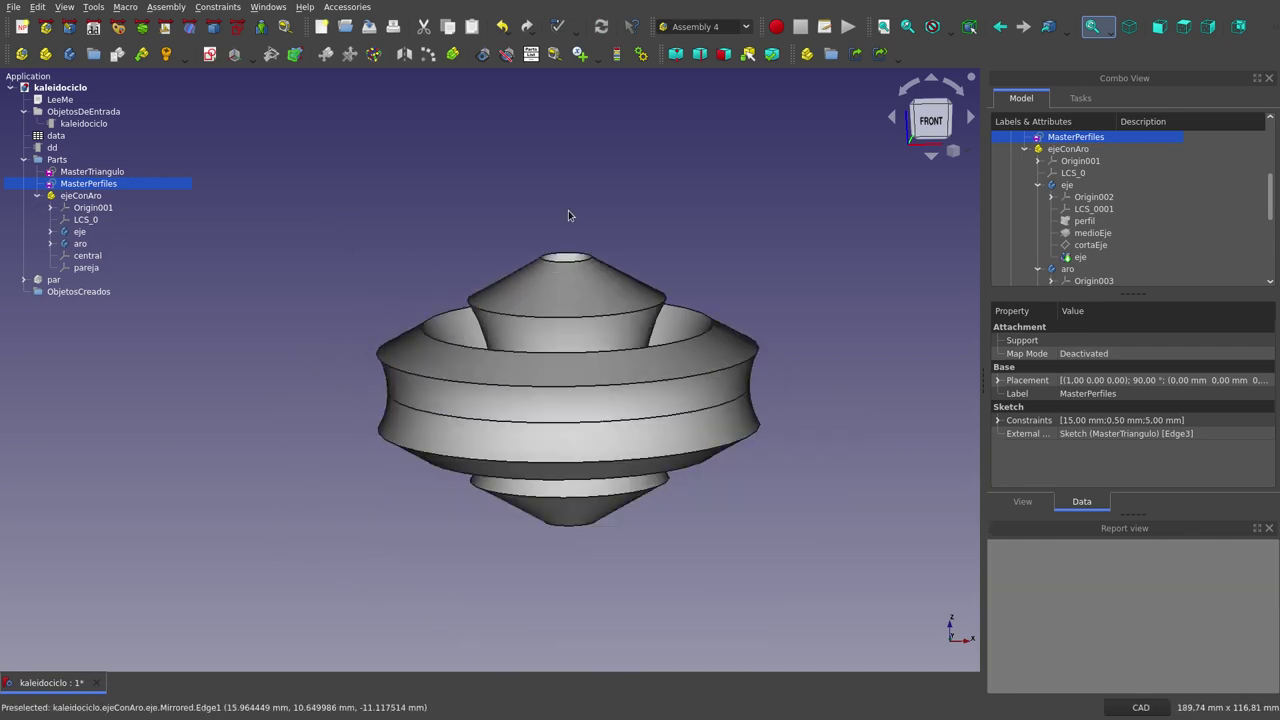
pyautogui.moveTo(536, 184); pyautogui.dragTo(538, 188, button='middle')
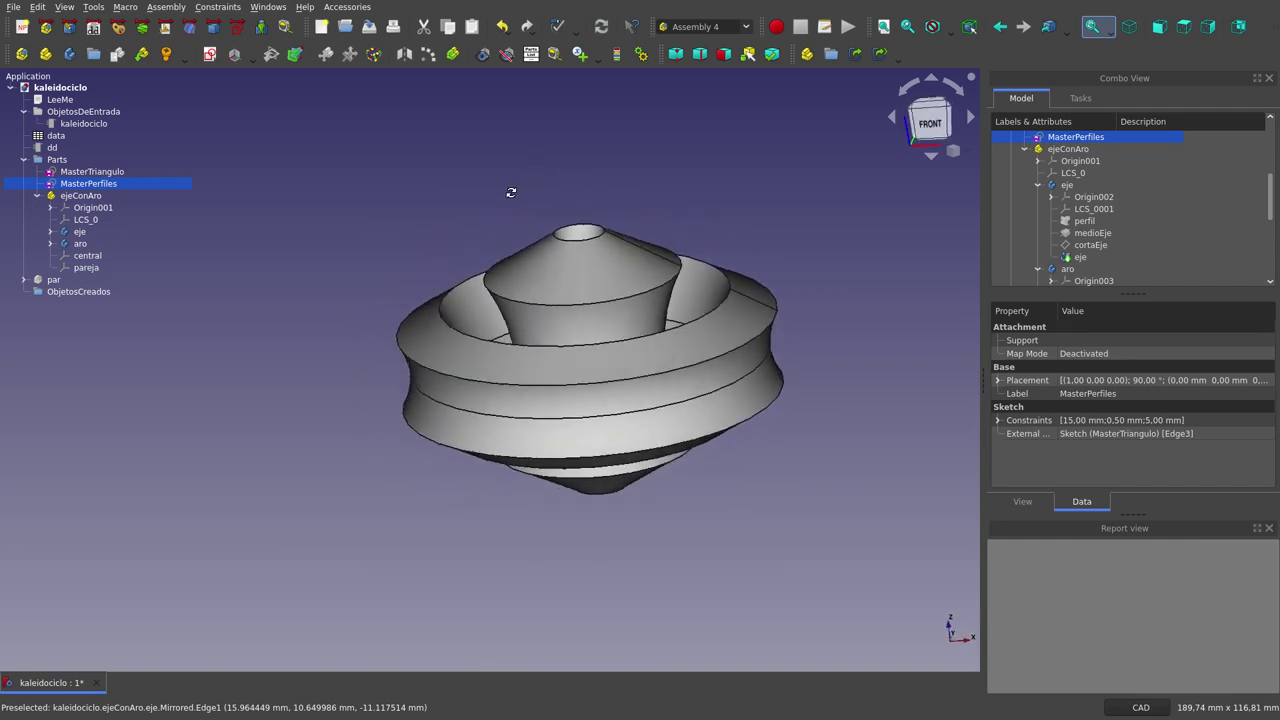
pyautogui.press('1')
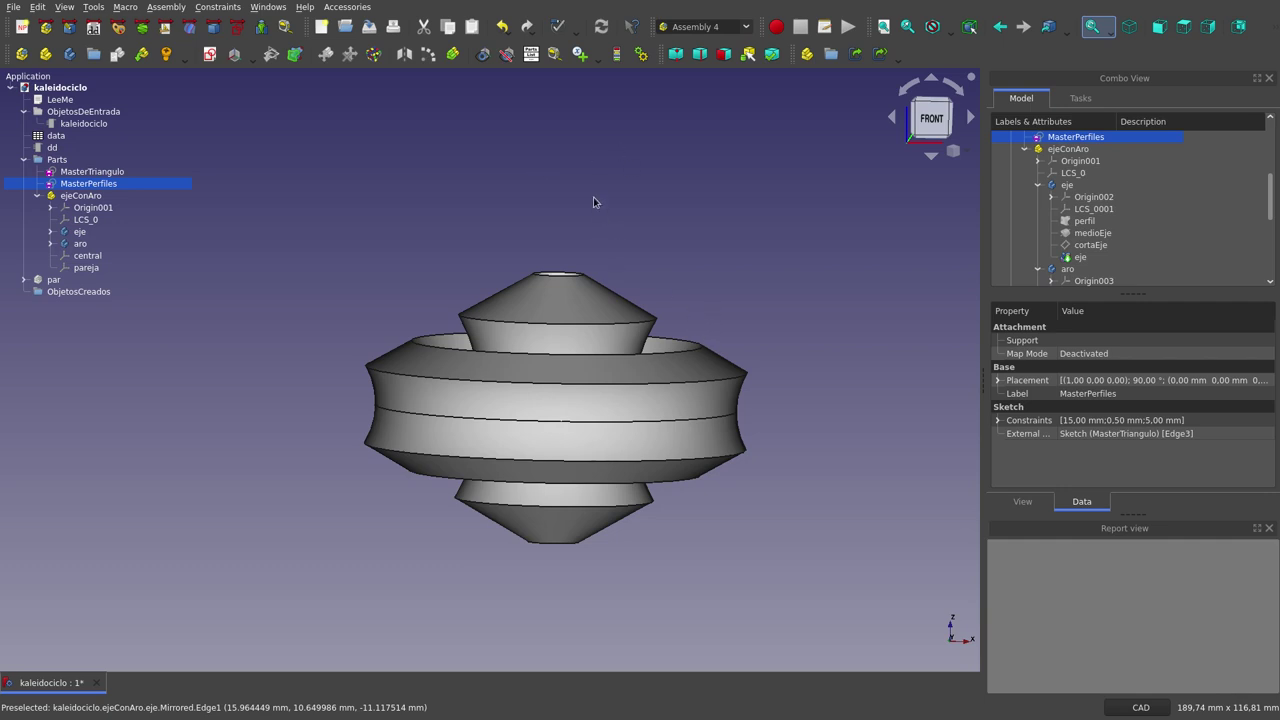
pyautogui.moveTo(595, 201)
pyautogui.mouseDown(button='middle')
pyautogui.moveTo(569, 230)
pyautogui.moveTo(611, 203)
pyautogui.mouseUp(button='middle')
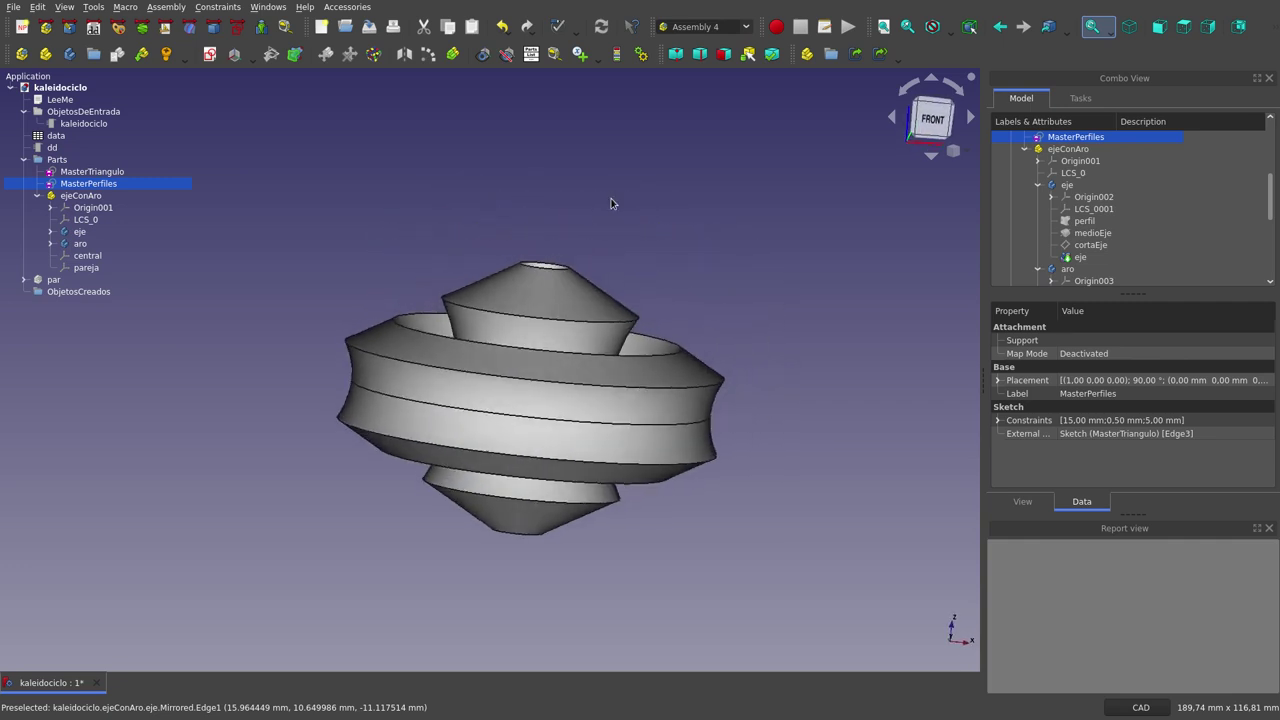